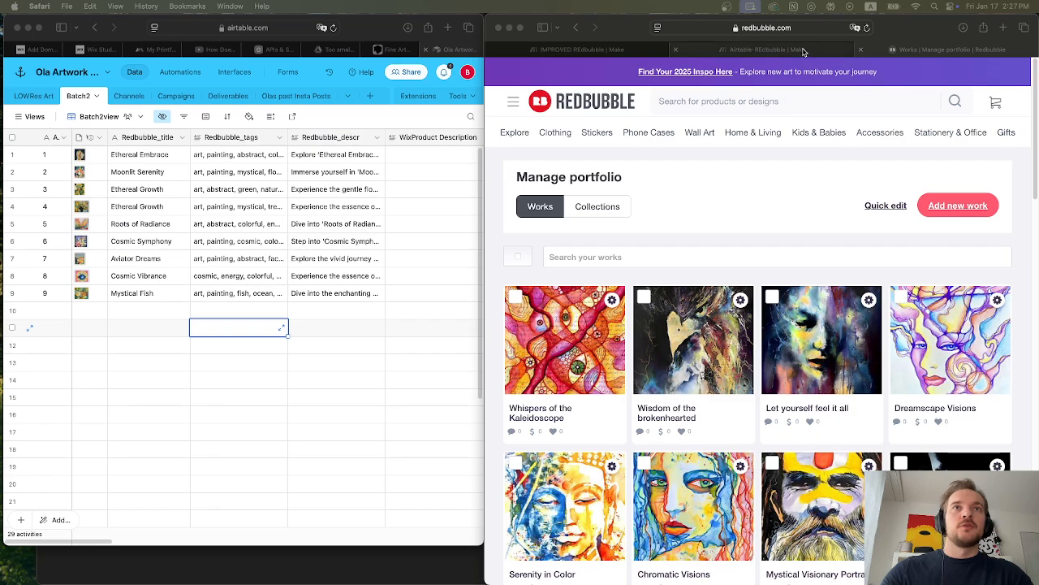
{"action": "left_click", "coordinate": [804, 54]}
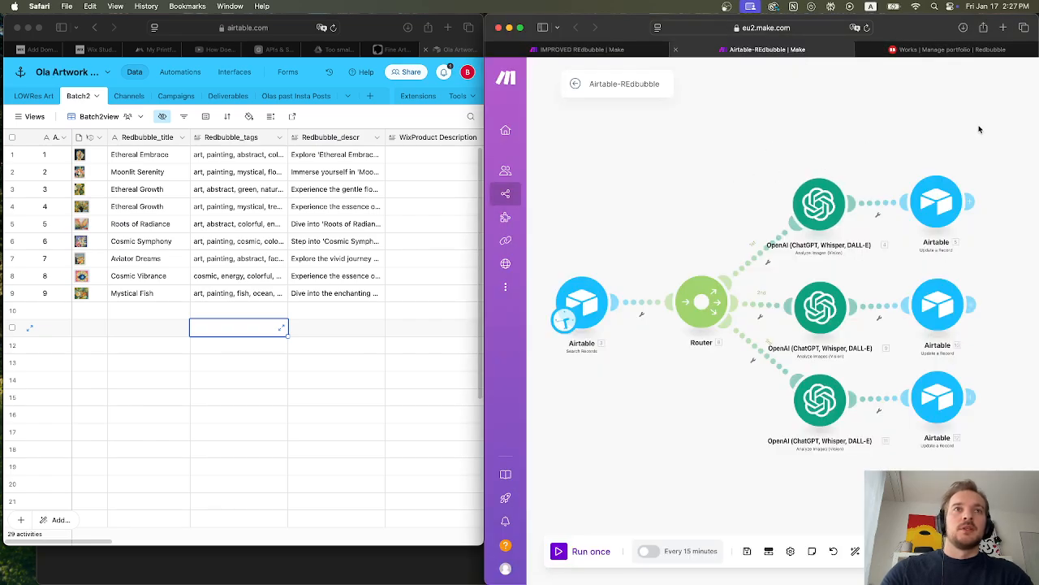
{"action": "left_click", "coordinate": [933, 52]}
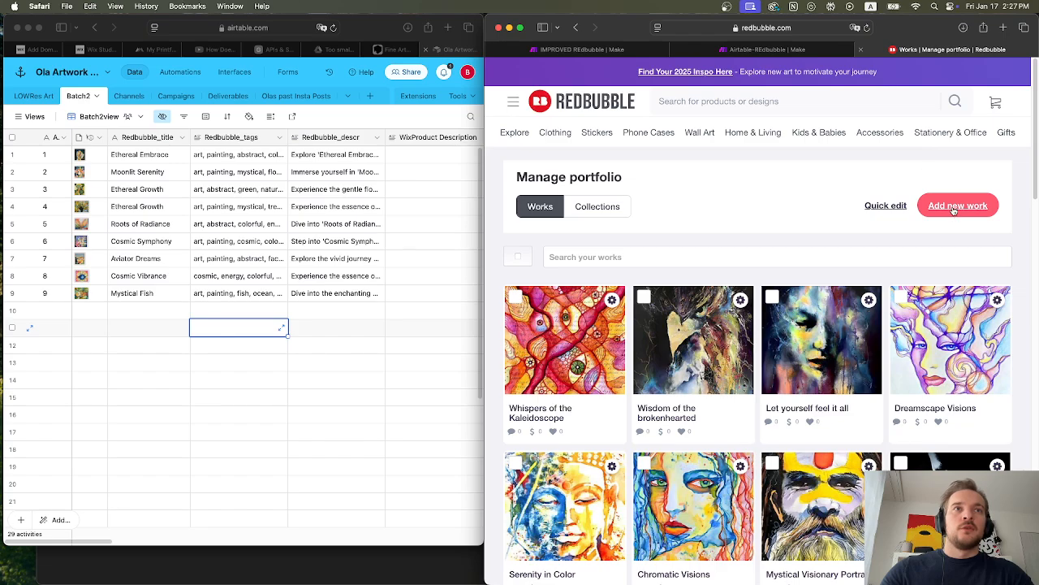
{"action": "scroll", "coordinate": [887, 253], "scroll_direction": "down", "scroll_amount": 3}
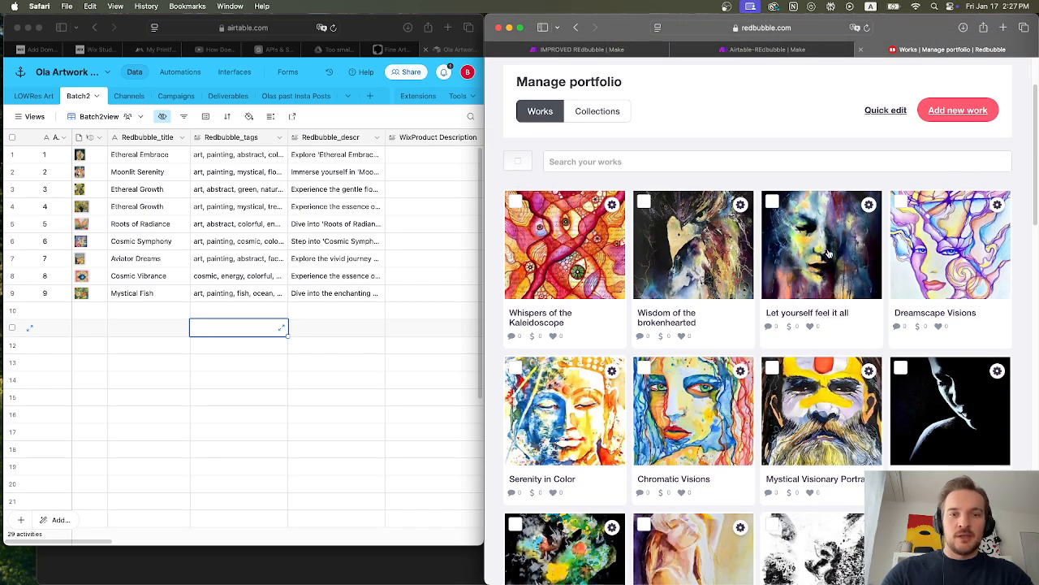
{"action": "scroll", "coordinate": [821, 252], "scroll_direction": "up", "scroll_amount": 3}
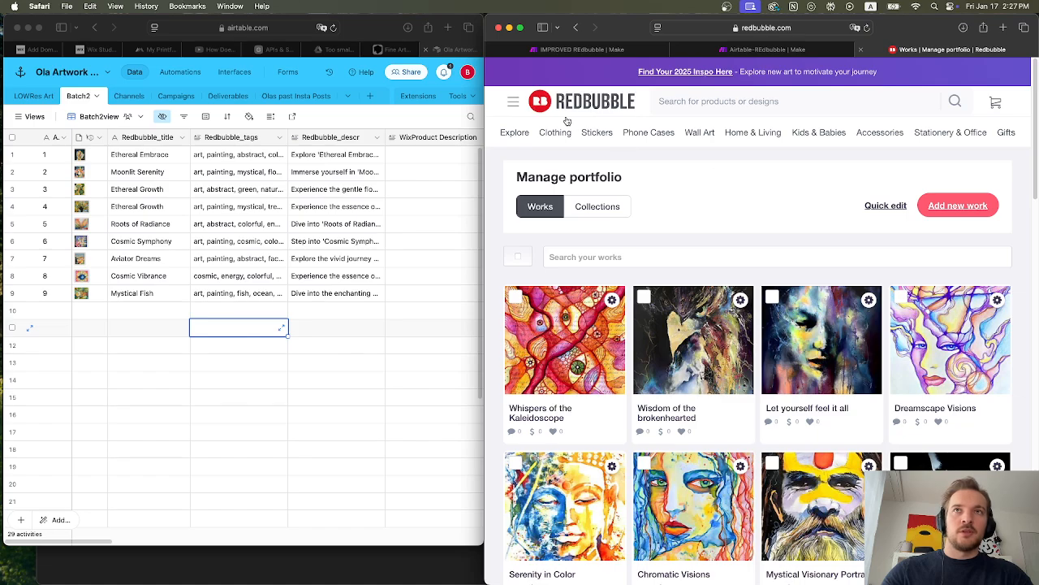
- Start a new Redbubble work and upload IMG_8846.JPG from the To Rebubble folder as its artwork
{"action": "left_click", "coordinate": [959, 207]}
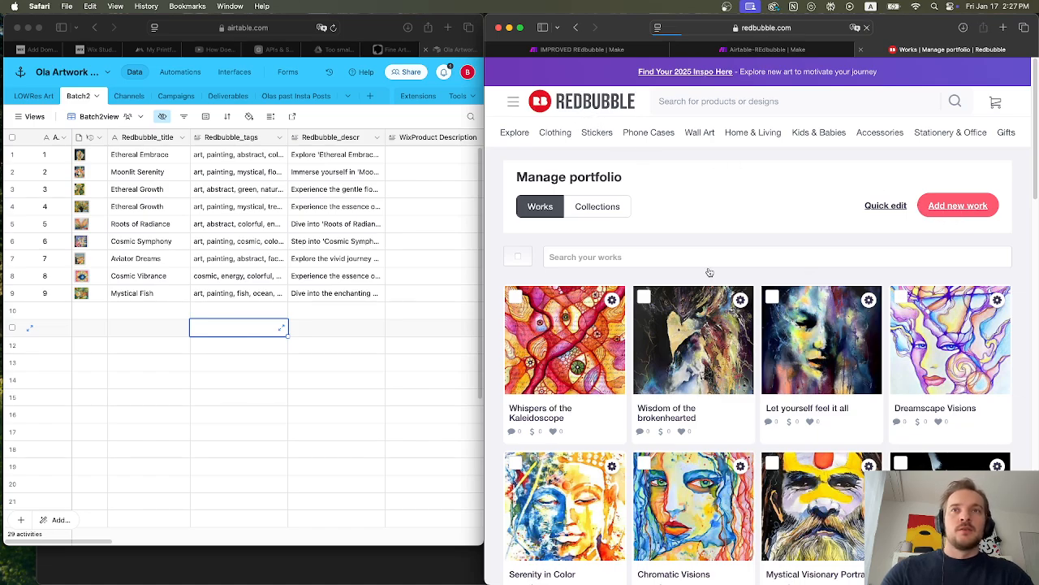
{"action": "left_click", "coordinate": [411, 559]}
{"action": "left_click_drag", "start_coordinate": [467, 417], "coordinate": [617, 329]}
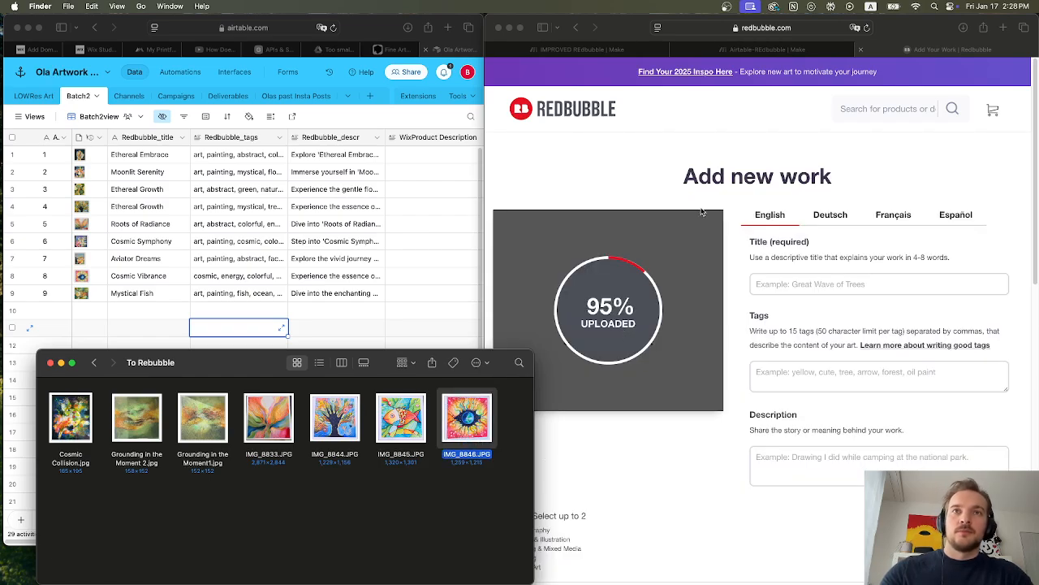
{"action": "left_click", "coordinate": [703, 179]}
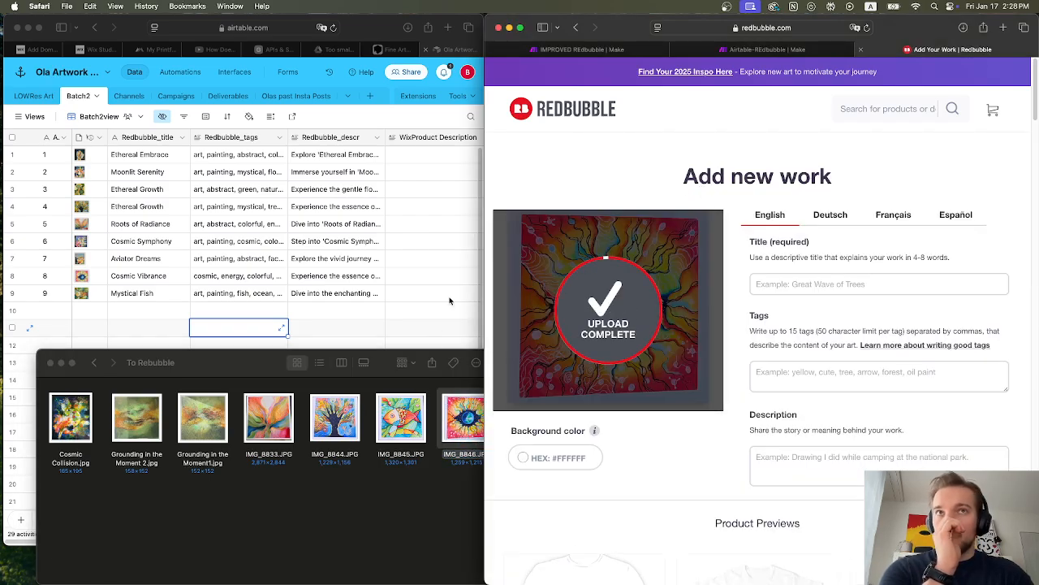
{"action": "left_click", "coordinate": [450, 301]}
{"action": "left_click", "coordinate": [766, 180]}
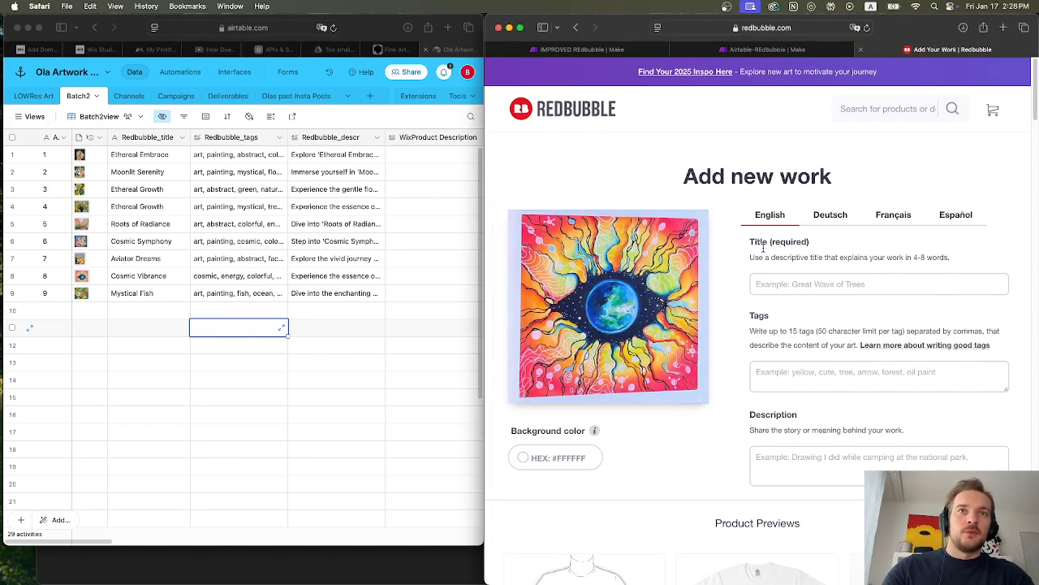
- Examine the new work form's title, tags and description fields and its product previews
{"action": "left_click_drag", "start_coordinate": [760, 247], "coordinate": [806, 268]}
{"action": "left_click", "coordinate": [769, 286]}
{"action": "key", "text": "Tab"}
{"action": "scroll", "coordinate": [832, 350], "scroll_direction": "down", "scroll_amount": 2}
{"action": "key", "text": "Tab"}
{"action": "scroll", "coordinate": [833, 350], "scroll_direction": "down", "scroll_amount": 2}
{"action": "scroll", "coordinate": [841, 346], "scroll_direction": "down", "scroll_amount": 8}
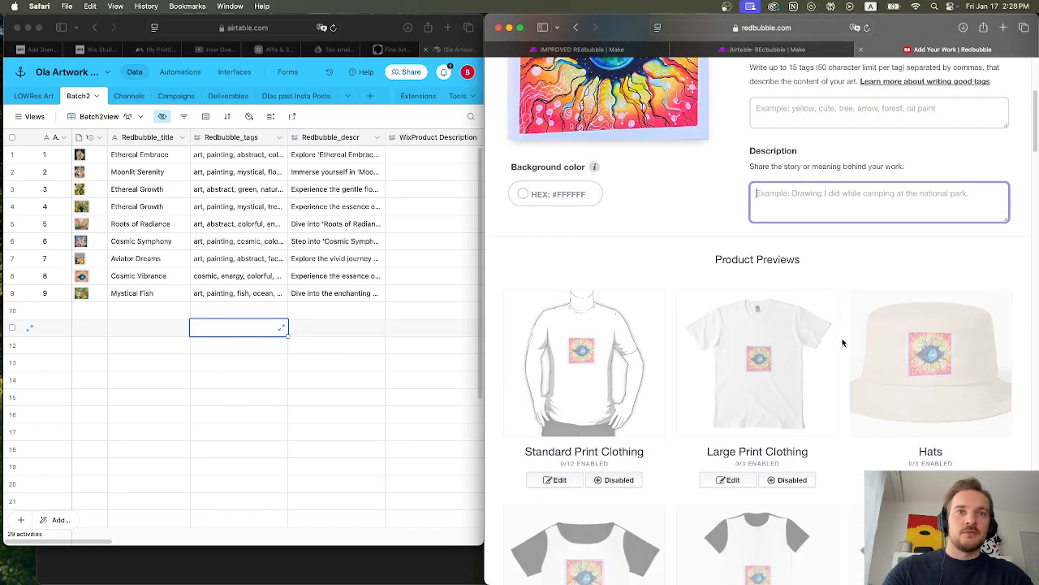
{"action": "scroll", "coordinate": [843, 339], "scroll_direction": "up", "scroll_amount": 10}
{"action": "left_click", "coordinate": [838, 292]}
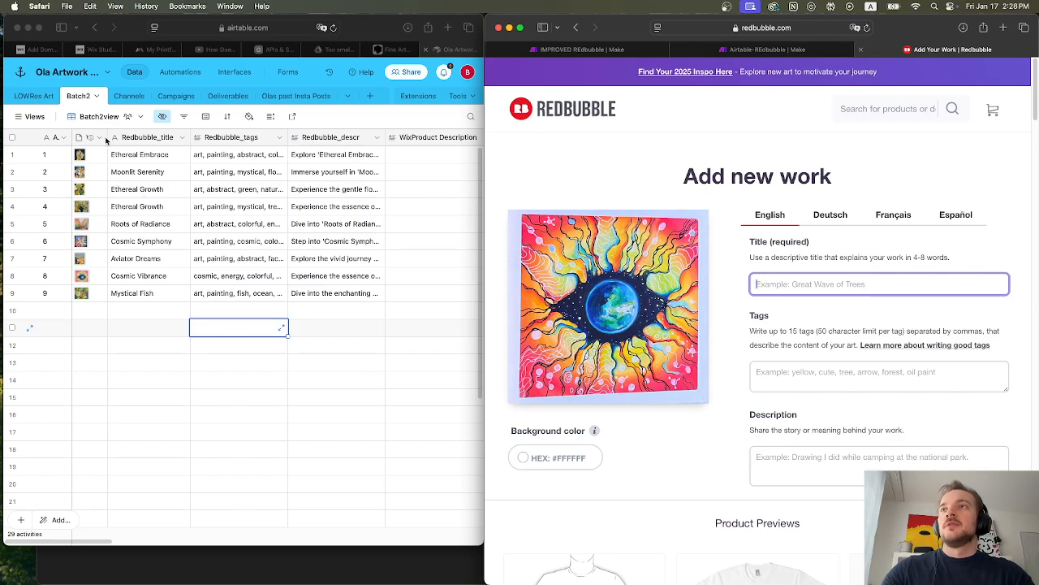
- In Airtable, widen the WixProductPicture column and preview the picture attached to record 8
{"action": "left_click", "coordinate": [108, 138]}
{"action": "left_click_drag", "start_coordinate": [106, 138], "coordinate": [176, 137]}
{"action": "left_click", "coordinate": [215, 207]}
{"action": "left_click", "coordinate": [130, 294]}
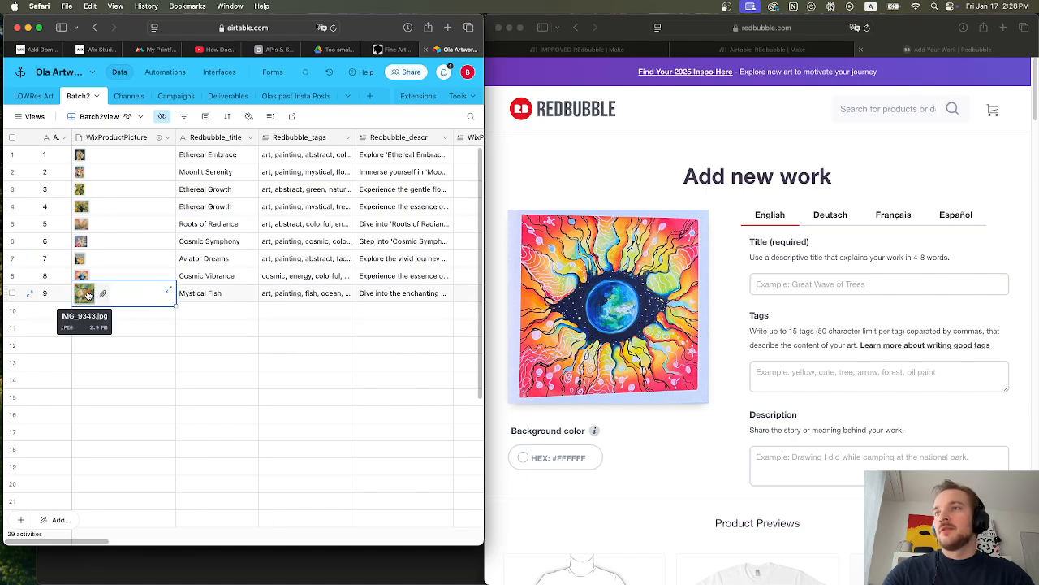
{"action": "left_click", "coordinate": [97, 230]}
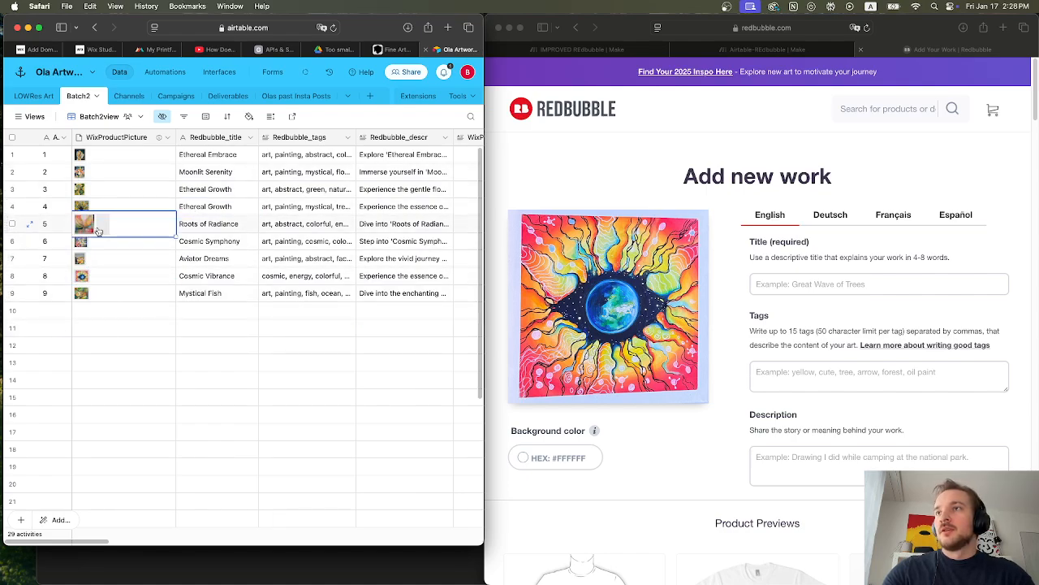
{"action": "left_click", "coordinate": [99, 276]}
{"action": "left_click", "coordinate": [81, 275]}
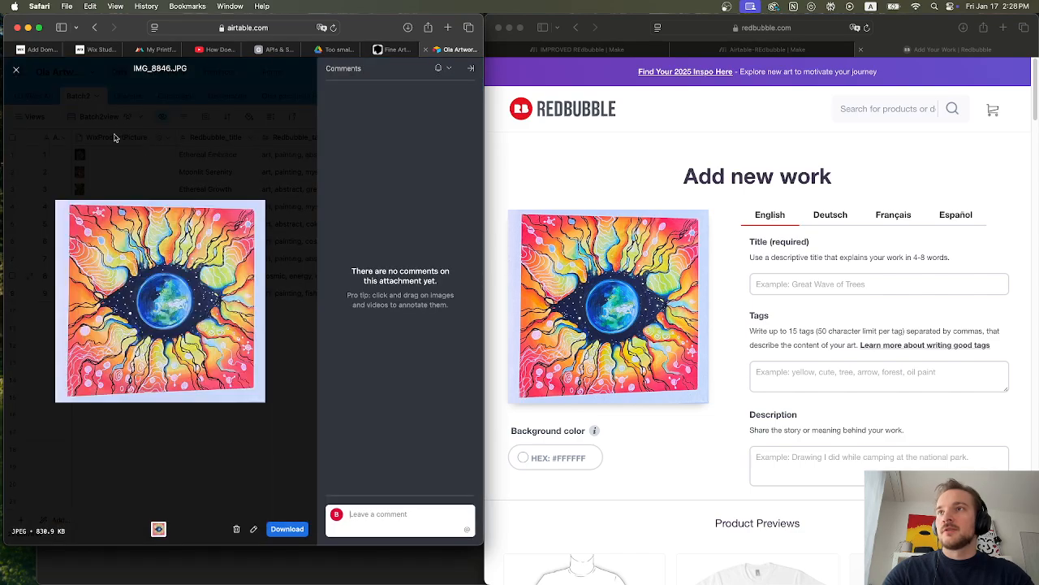
{"action": "left_click", "coordinate": [15, 69]}
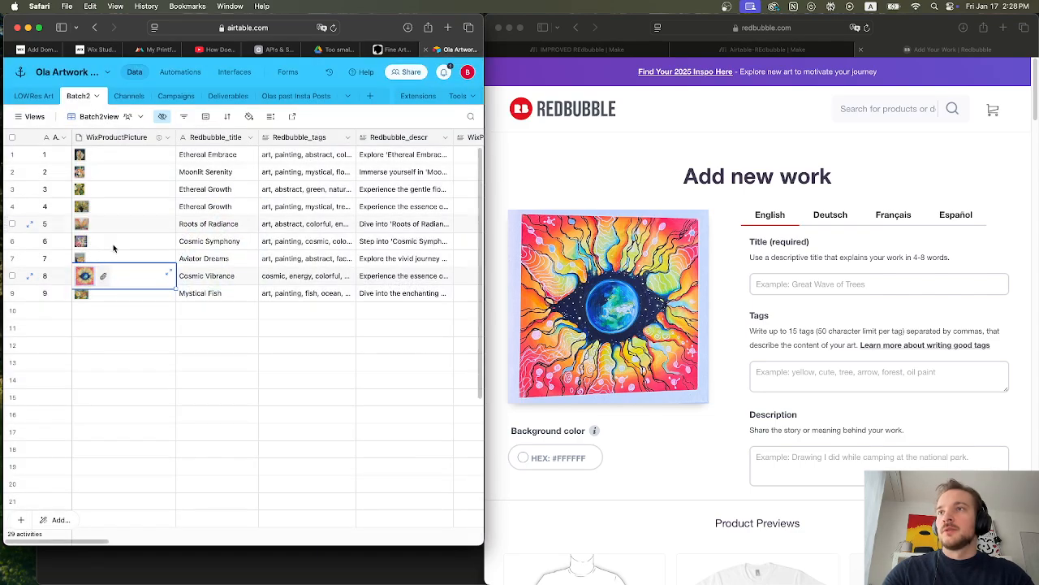
- Clear the Redbubble_title, Redbubble_tags and Redbubble_descr cells of all Batch2 records and narrow the picture column again
{"action": "left_click", "coordinate": [217, 328]}
{"action": "left_click", "coordinate": [393, 157], "text": "shift"}
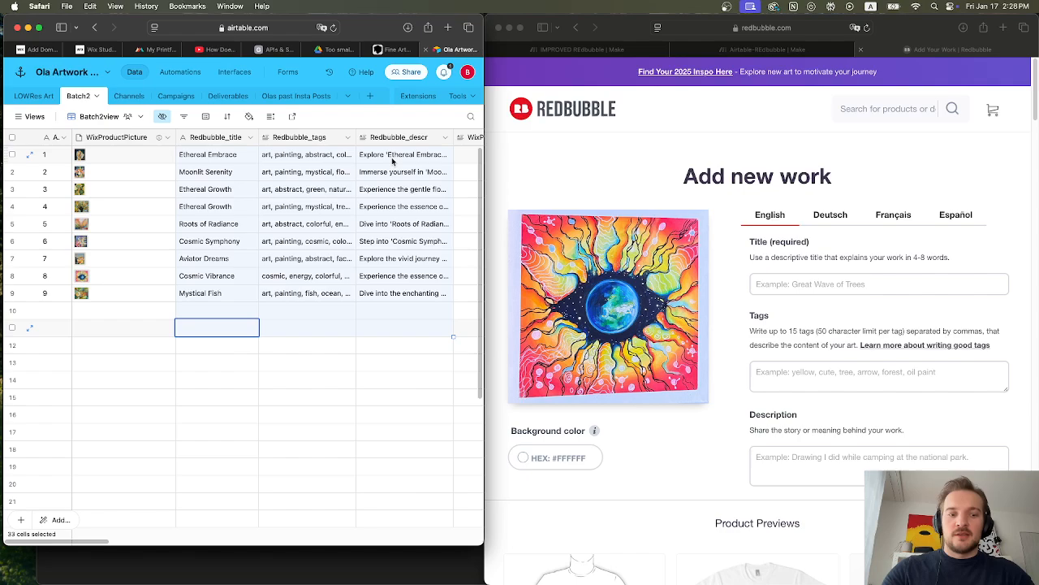
{"action": "key", "text": "BackSpace"}
{"action": "left_click", "coordinate": [354, 231]}
{"action": "left_click_drag", "start_coordinate": [174, 138], "coordinate": [117, 137]}
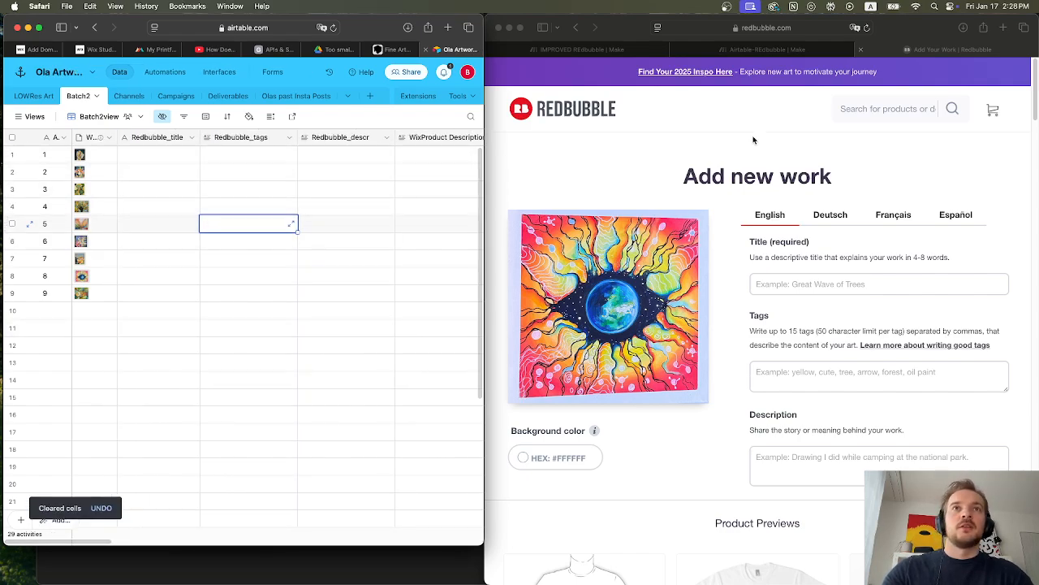
- In Make's Airtable-REdbubble scenario, review the Search Records module's base, table, sorting and output field settings
{"action": "left_click", "coordinate": [778, 114]}
{"action": "left_click", "coordinate": [778, 49]}
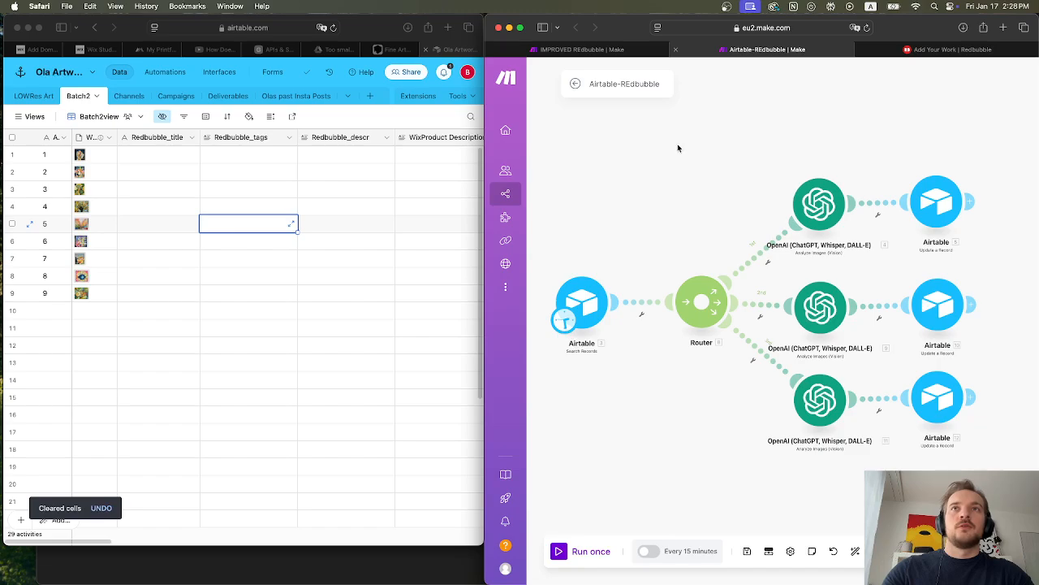
{"action": "left_click", "coordinate": [587, 307]}
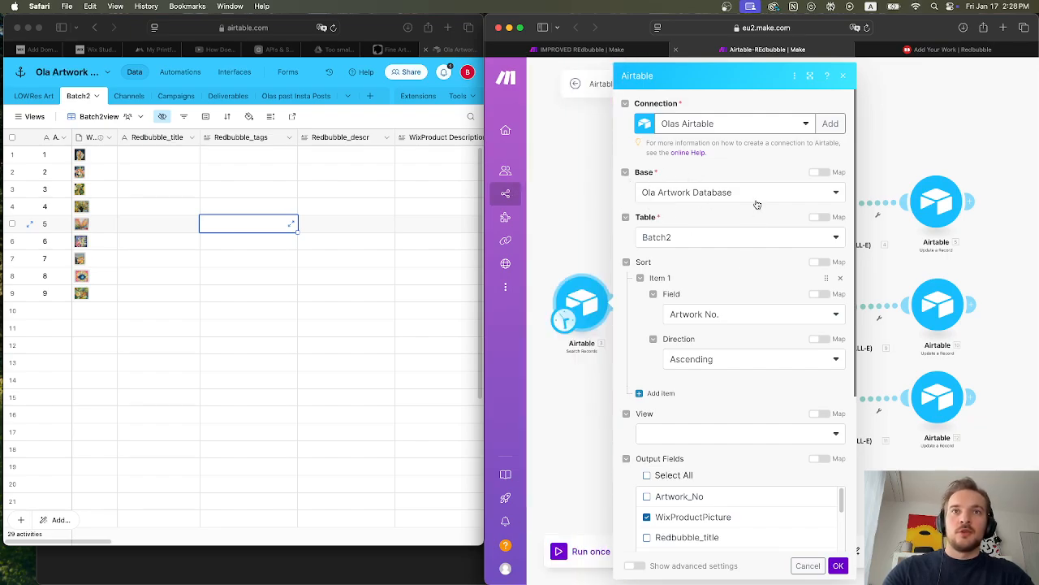
{"action": "scroll", "coordinate": [754, 203], "scroll_direction": "down", "scroll_amount": 5}
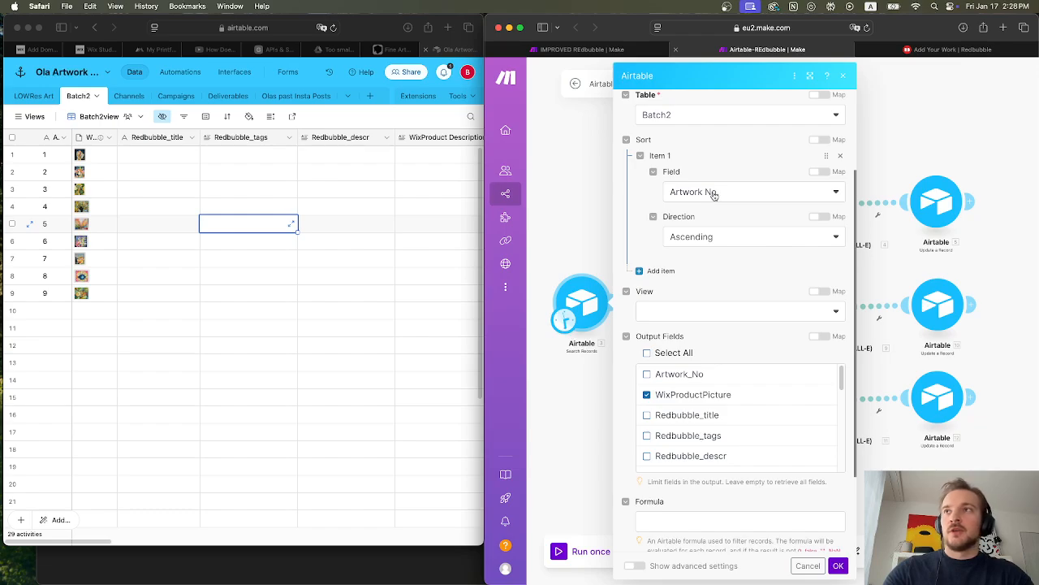
{"action": "scroll", "coordinate": [759, 297], "scroll_direction": "down", "scroll_amount": 1}
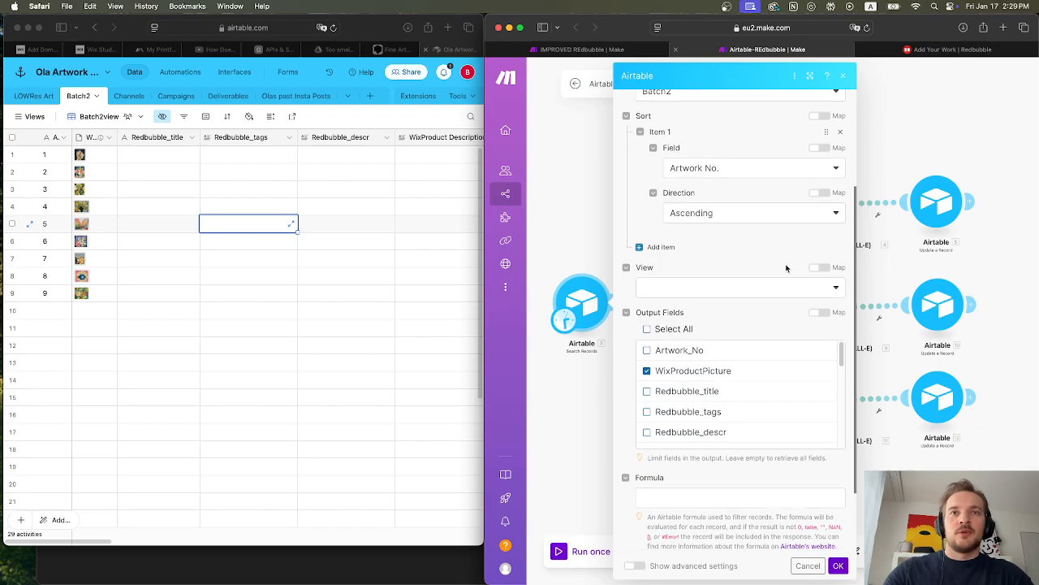
{"action": "scroll", "coordinate": [780, 272], "scroll_direction": "down", "scroll_amount": 1}
{"action": "scroll", "coordinate": [747, 291], "scroll_direction": "down", "scroll_amount": 1}
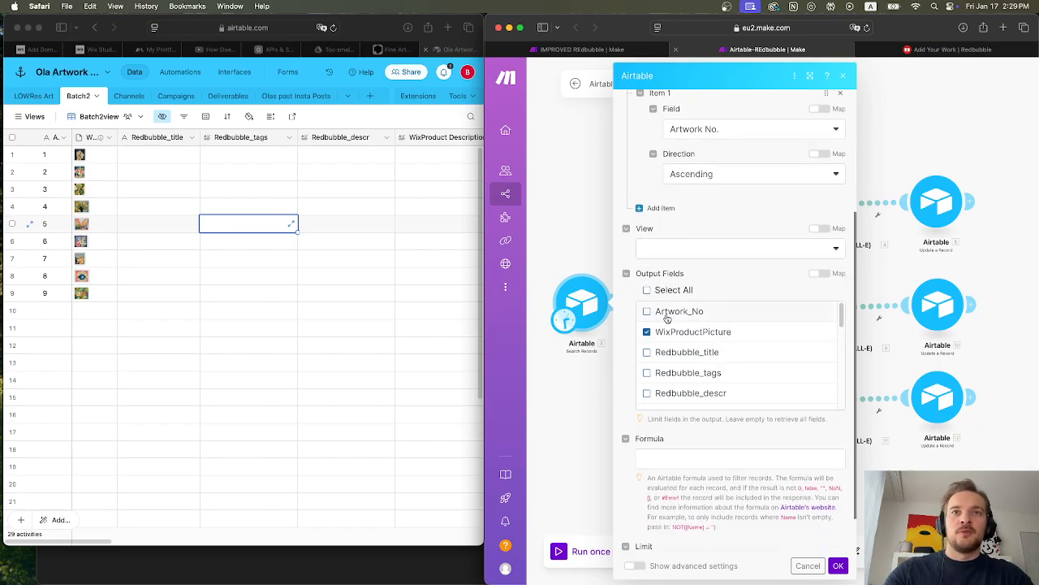
{"action": "scroll", "coordinate": [731, 342], "scroll_direction": "down", "scroll_amount": 1}
{"action": "scroll", "coordinate": [754, 366], "scroll_direction": "down", "scroll_amount": 1}
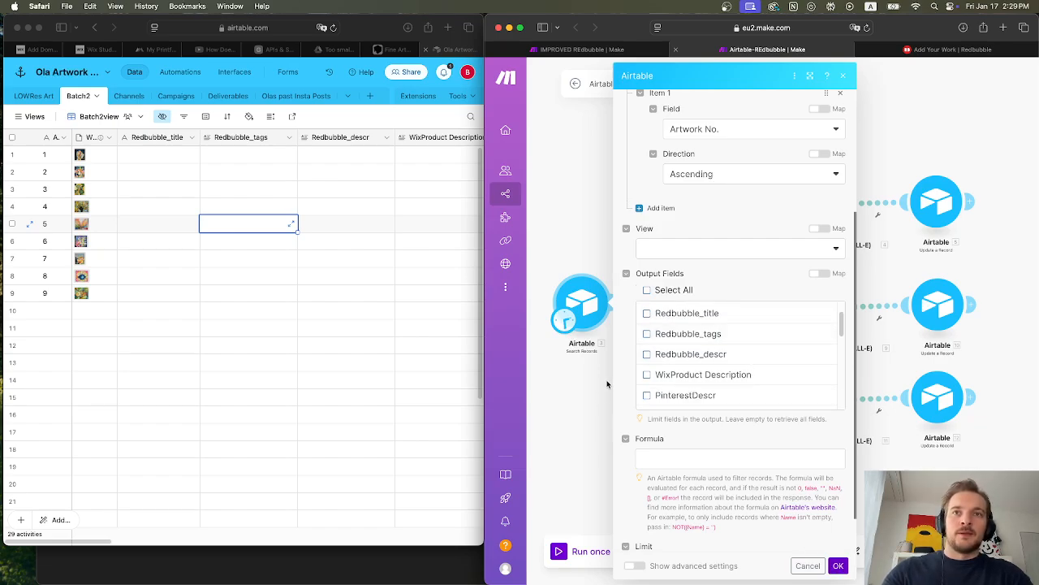
{"action": "left_click", "coordinate": [838, 563]}
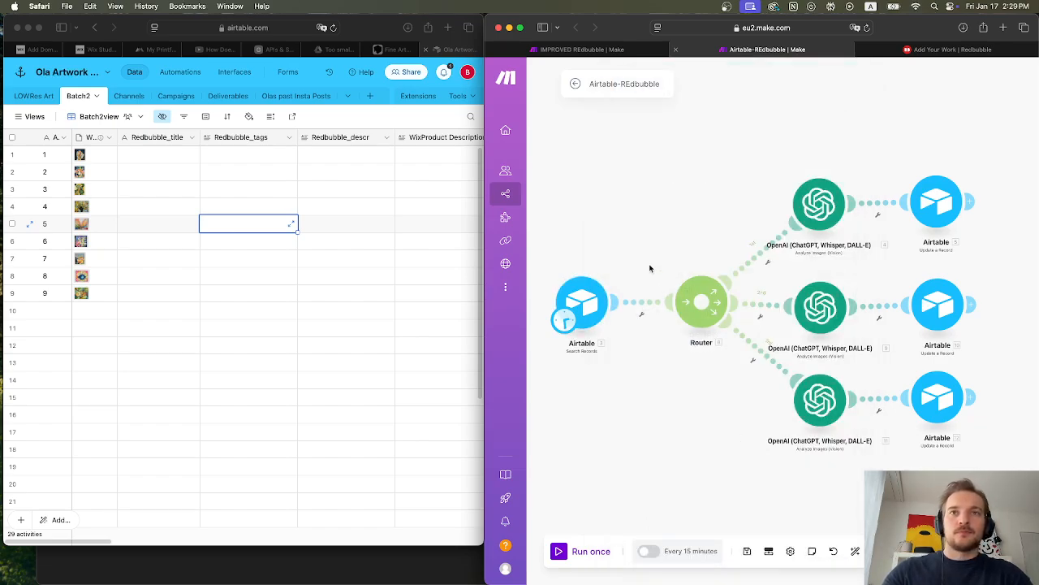
- Examine the router's three branches of OpenAI image analysis and Airtable record update modules
{"action": "left_click_drag", "start_coordinate": [705, 209], "coordinate": [666, 204]}
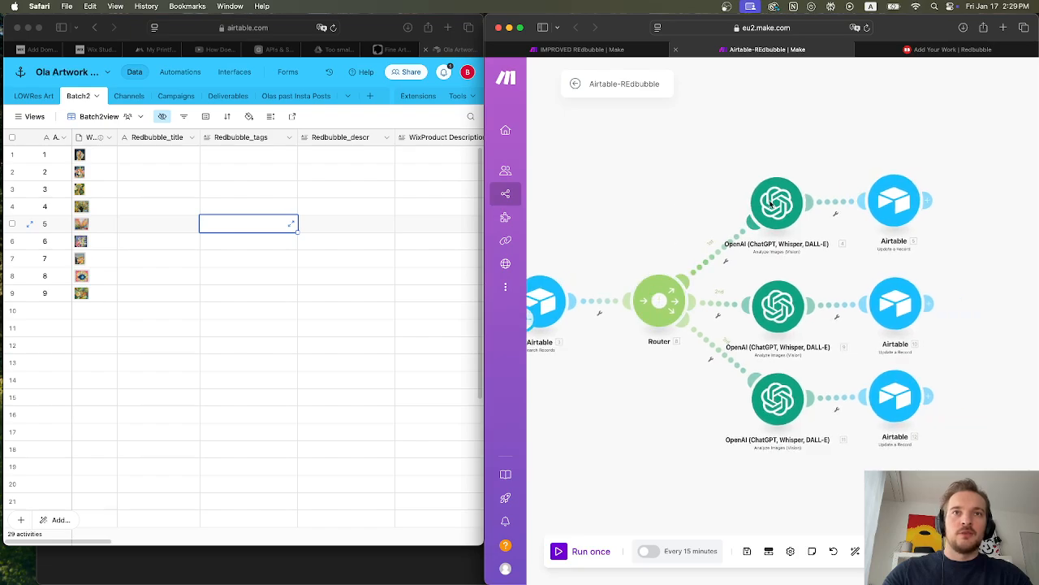
{"action": "left_click_drag", "start_coordinate": [816, 148], "coordinate": [795, 153]}
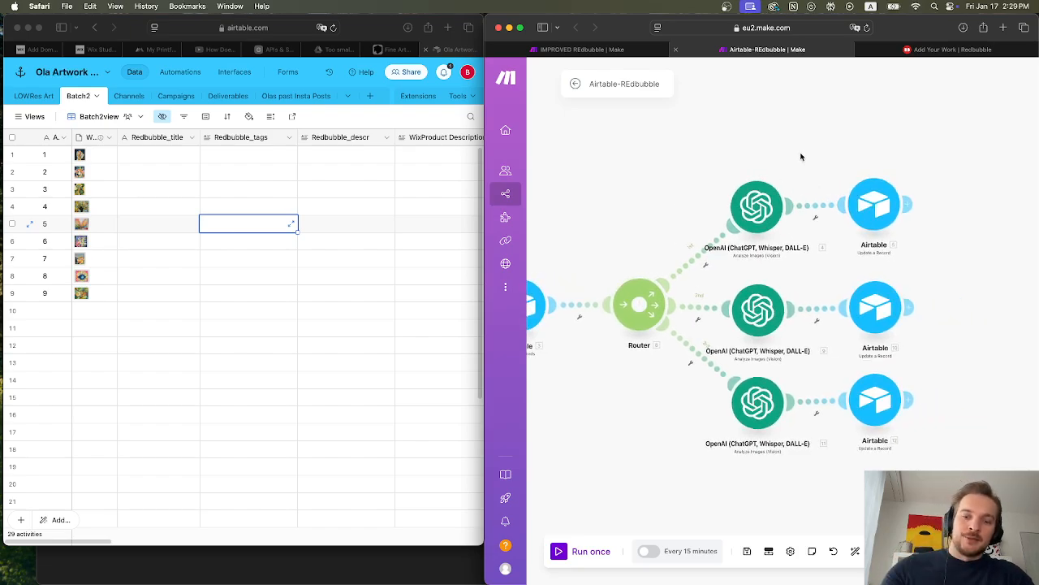
{"action": "left_click_drag", "start_coordinate": [800, 157], "coordinate": [816, 160]}
{"action": "left_click_drag", "start_coordinate": [935, 161], "coordinate": [726, 240]}
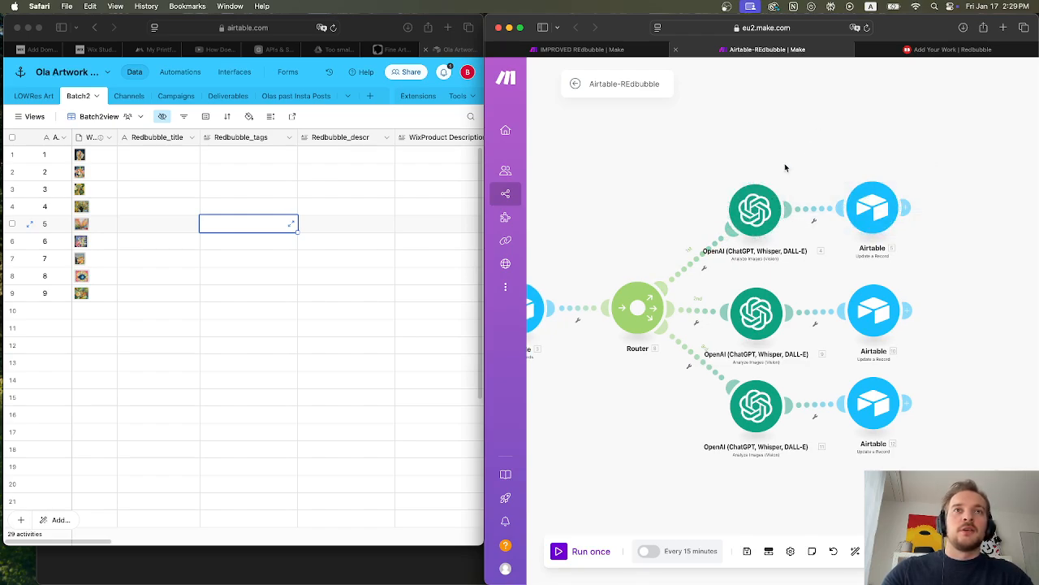
{"action": "left_click_drag", "start_coordinate": [719, 162], "coordinate": [935, 224]}
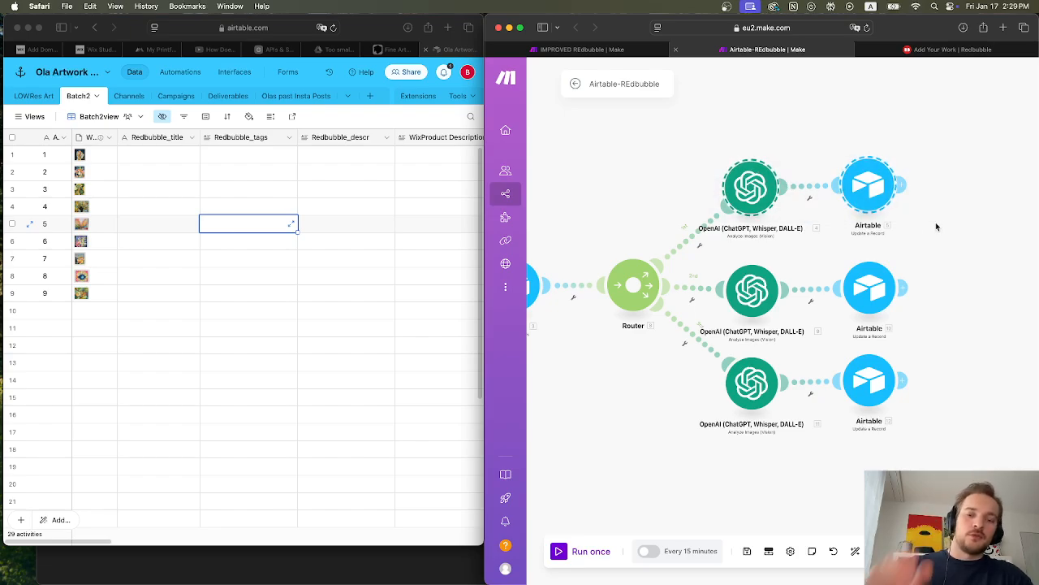
{"action": "left_click", "coordinate": [761, 293]}
{"action": "left_click", "coordinate": [761, 294]}
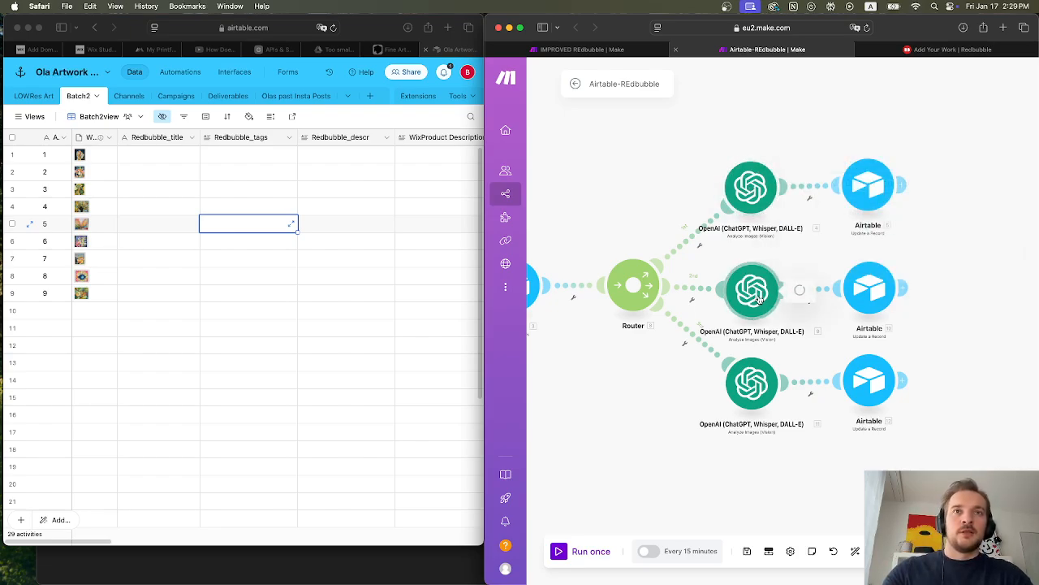
{"action": "left_click", "coordinate": [752, 374]}
- Open the first branch's OpenAI module and read through its prompt for generating the artwork title
{"action": "left_click", "coordinate": [761, 216]}
{"action": "left_click", "coordinate": [762, 215]}
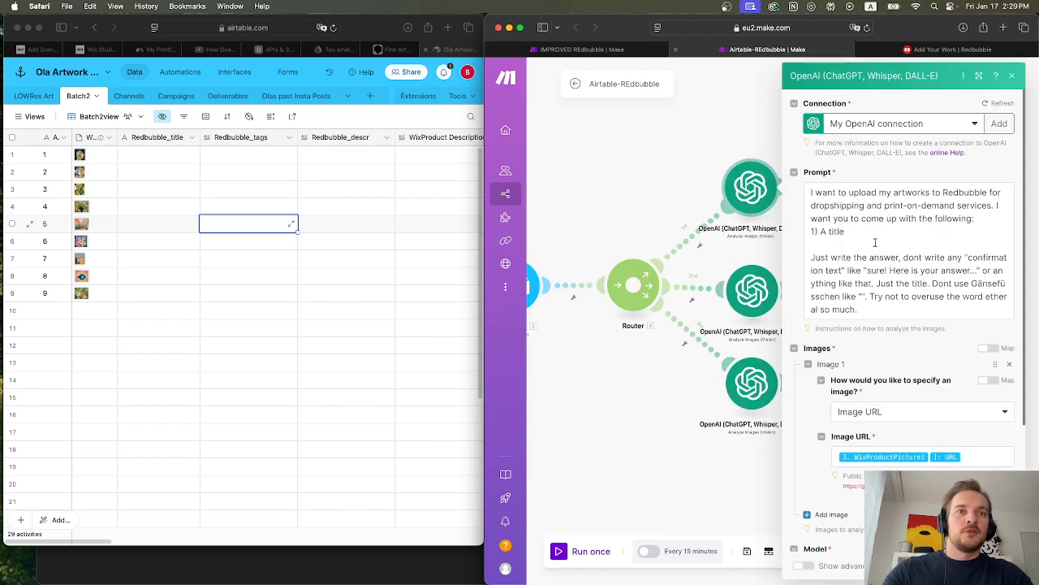
{"action": "left_click_drag", "start_coordinate": [810, 192], "coordinate": [850, 231]}
{"action": "left_click", "coordinate": [892, 203]}
{"action": "left_click", "coordinate": [862, 219]}
{"action": "left_click", "coordinate": [850, 219]}
{"action": "left_click", "coordinate": [857, 242]}
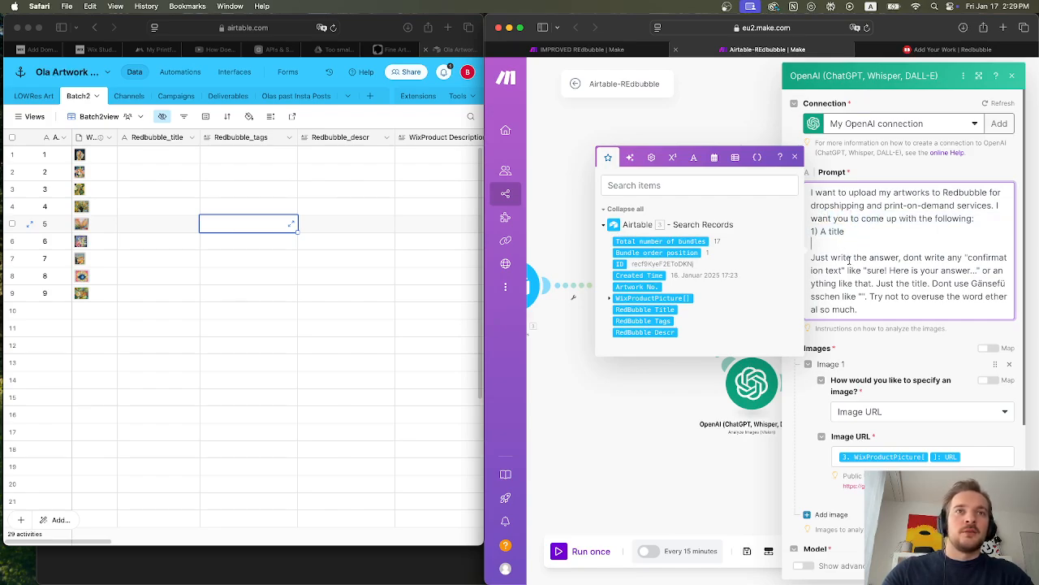
{"action": "left_click_drag", "start_coordinate": [892, 259], "coordinate": [898, 268]}
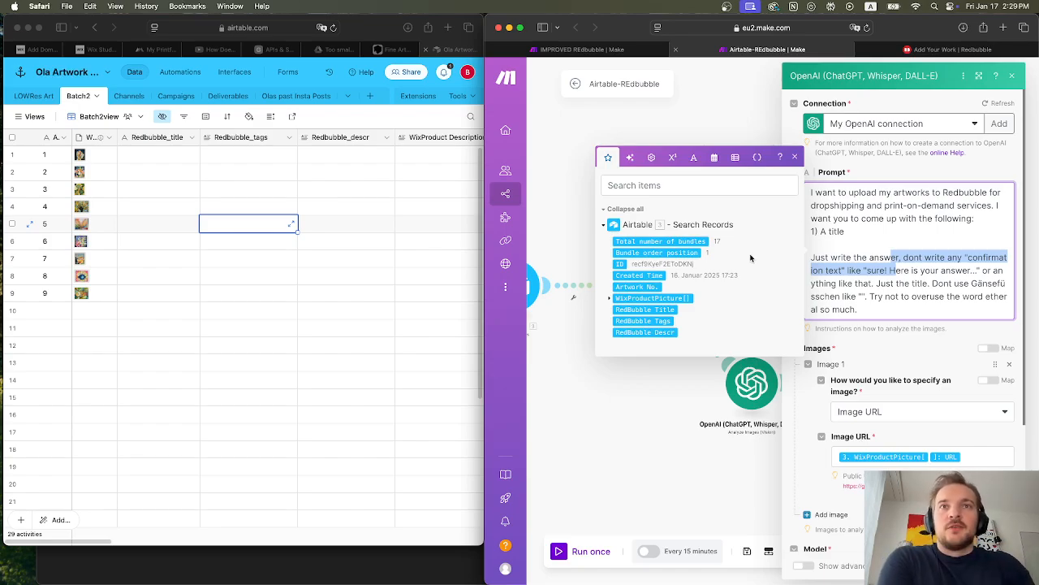
{"action": "left_click", "coordinate": [675, 381]}
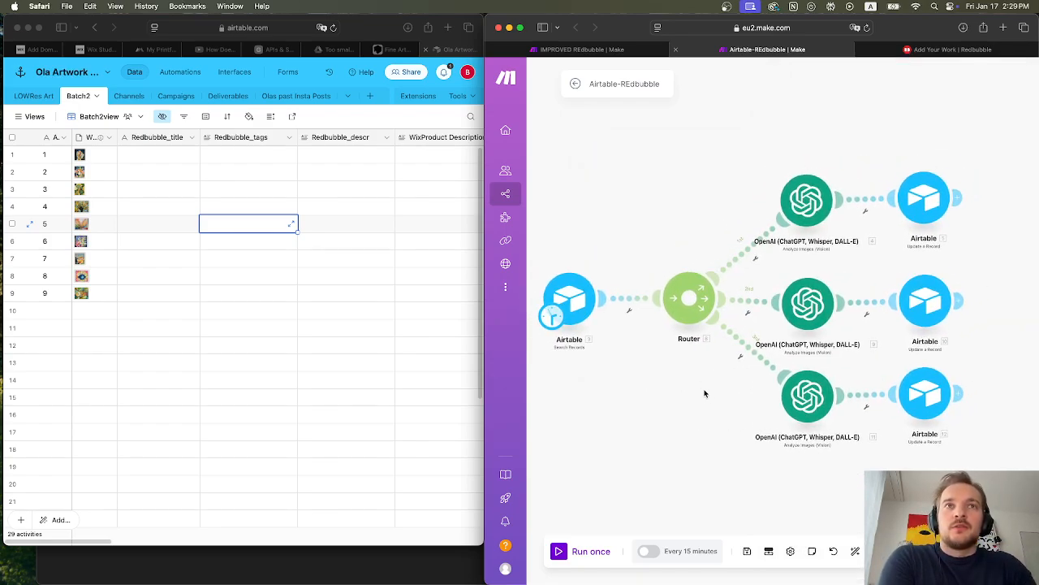
- In the first branch's OpenAI module, read the prompt instructions about answering with the title only and without quotation marks
{"action": "left_click", "coordinate": [855, 243]}
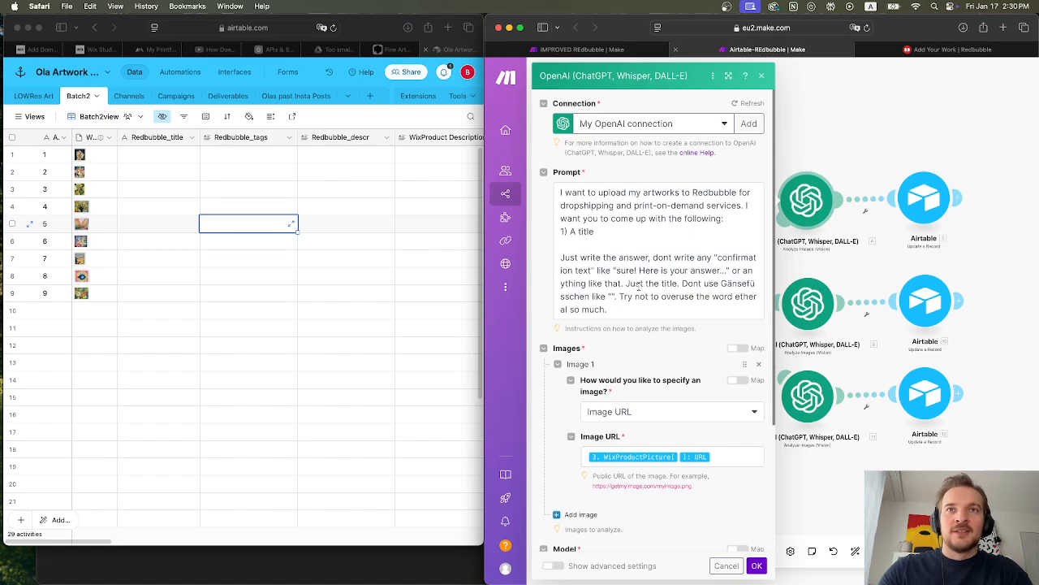
{"action": "mouse_move", "coordinate": [561, 257]}
{"action": "left_mouse_down"}
{"action": "mouse_move", "coordinate": [614, 286]}
{"action": "mouse_move", "coordinate": [613, 305]}
{"action": "mouse_move", "coordinate": [571, 259]}
{"action": "left_mouse_up"}
{"action": "left_click", "coordinate": [615, 306]}
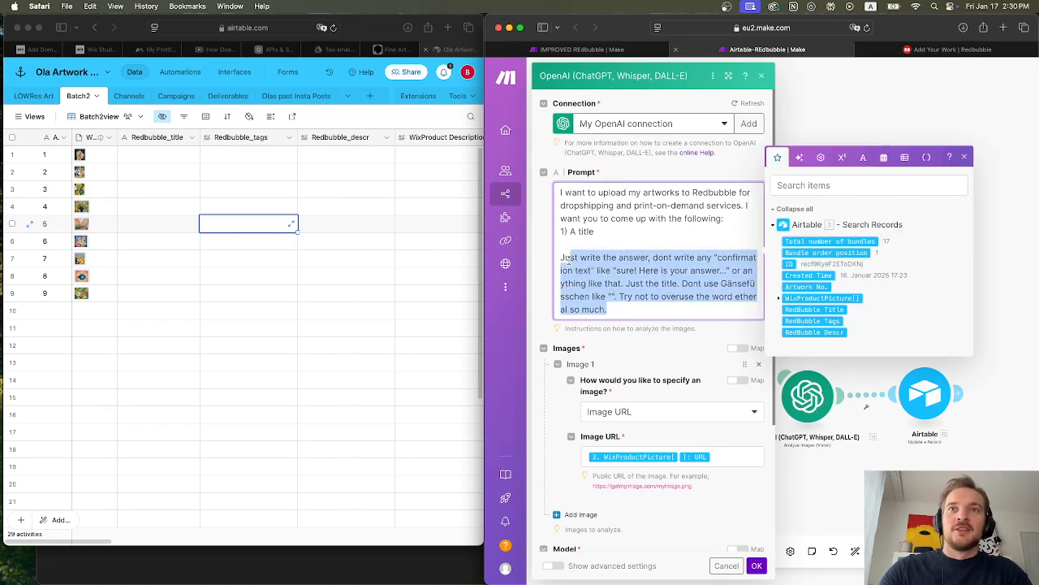
{"action": "left_click", "coordinate": [593, 257]}
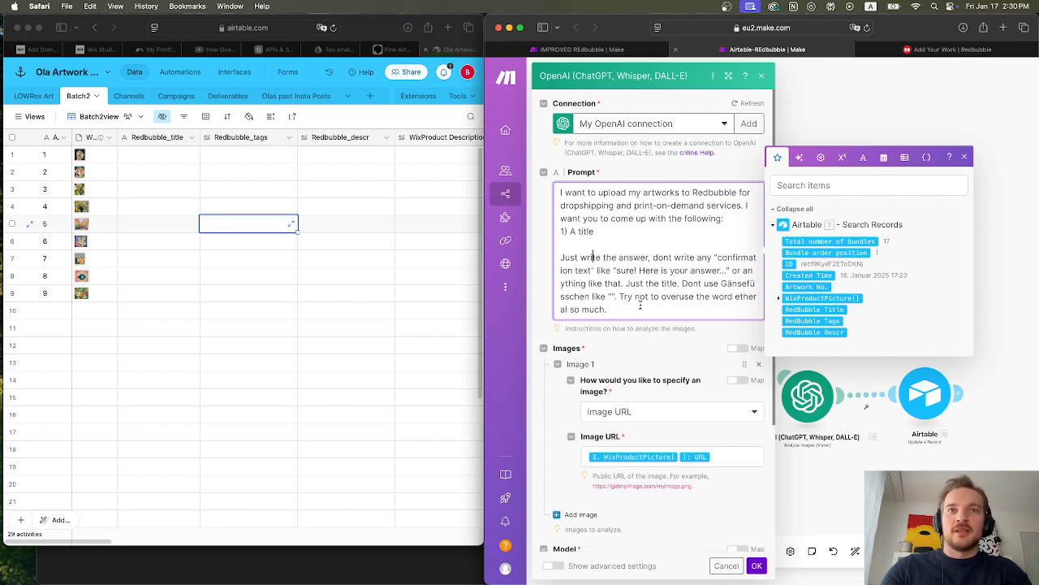
- Expand the WixProductPicture[] item for the module's Image URL field and widen the WixProductPicture column in Airtable
{"action": "scroll", "coordinate": [647, 305], "scroll_direction": "down", "scroll_amount": 1}
{"action": "scroll", "coordinate": [658, 309], "scroll_direction": "down", "scroll_amount": 3}
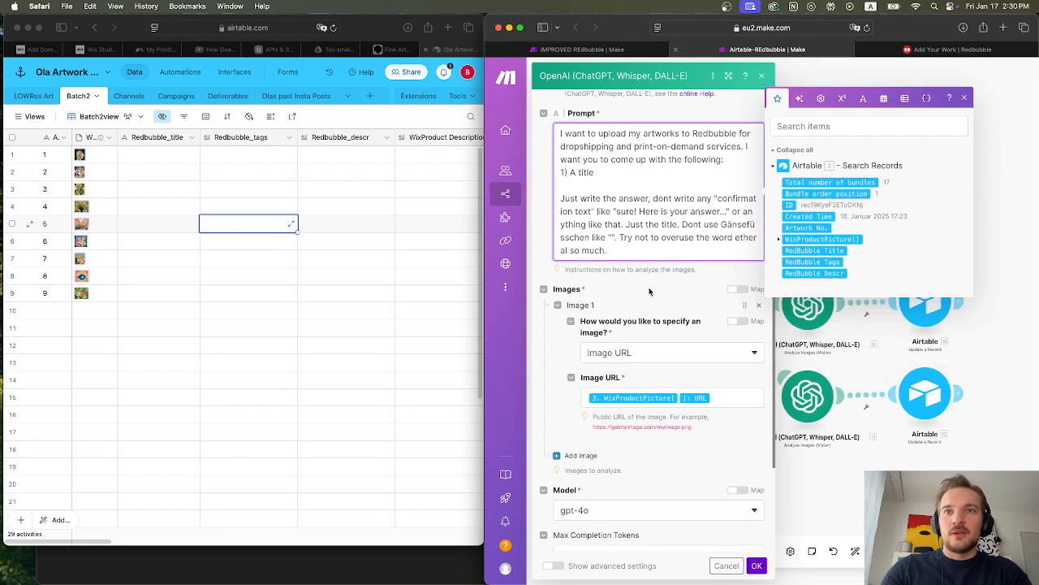
{"action": "scroll", "coordinate": [660, 345], "scroll_direction": "down", "scroll_amount": 4}
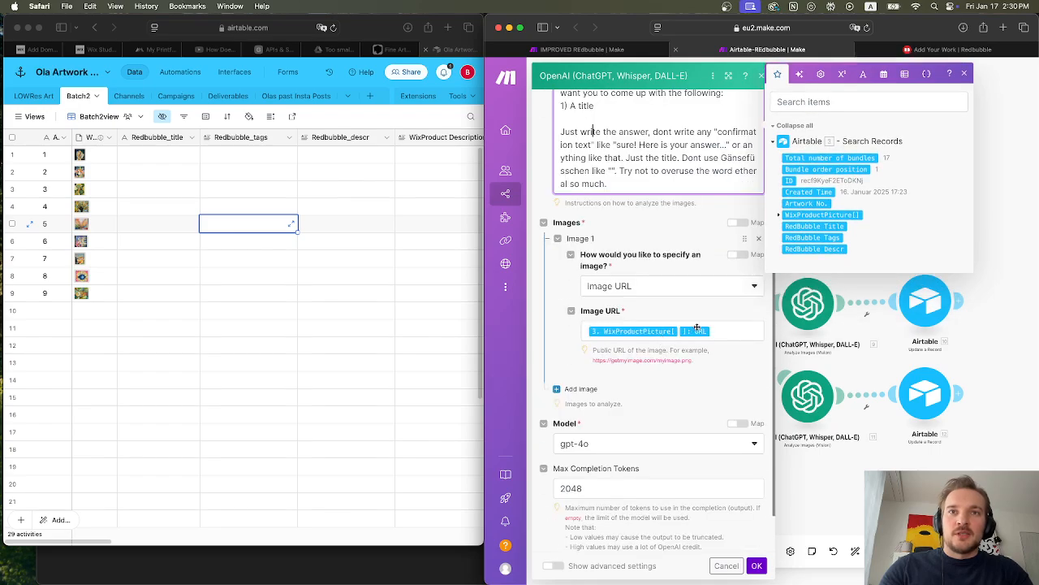
{"action": "left_click", "coordinate": [735, 331]}
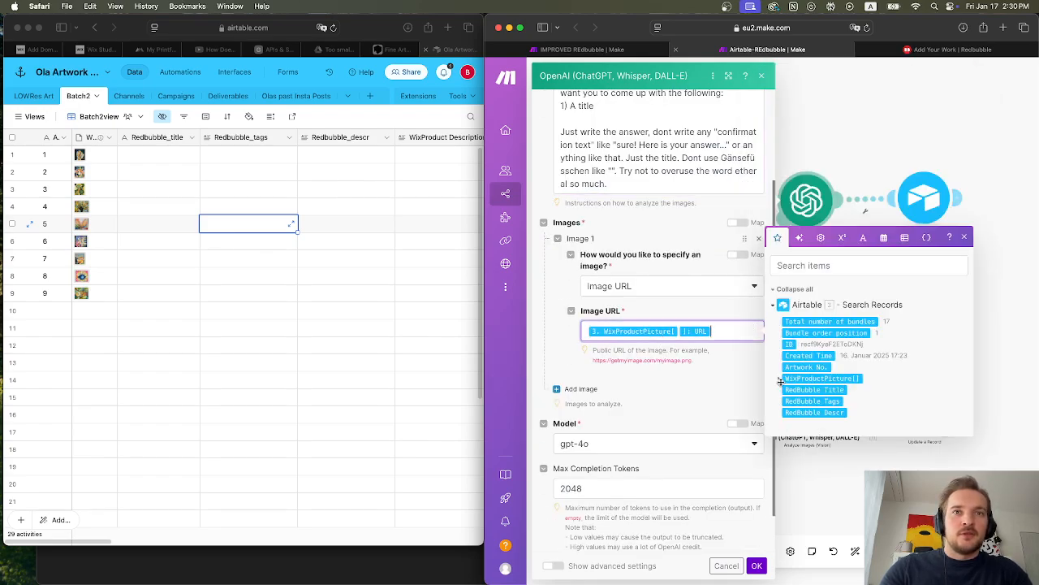
{"action": "left_click", "coordinate": [779, 380]}
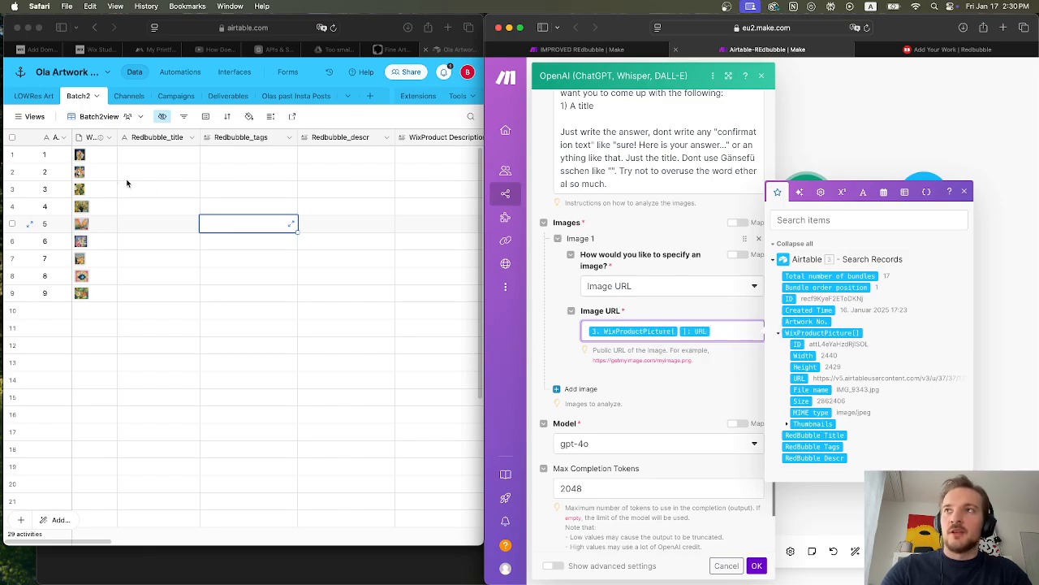
{"action": "left_click_drag", "start_coordinate": [117, 137], "coordinate": [166, 140]}
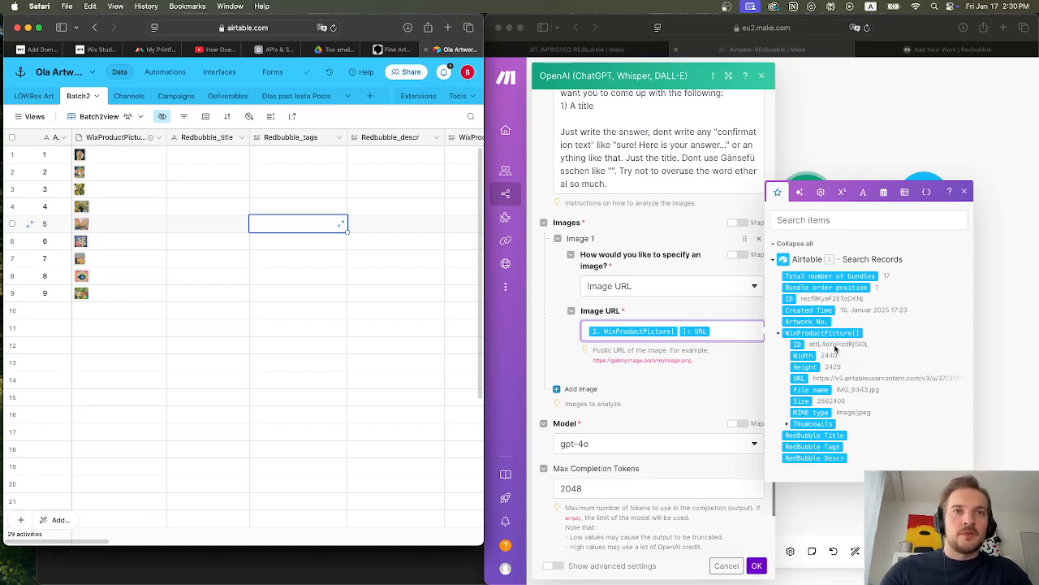
{"action": "left_click", "coordinate": [840, 361]}
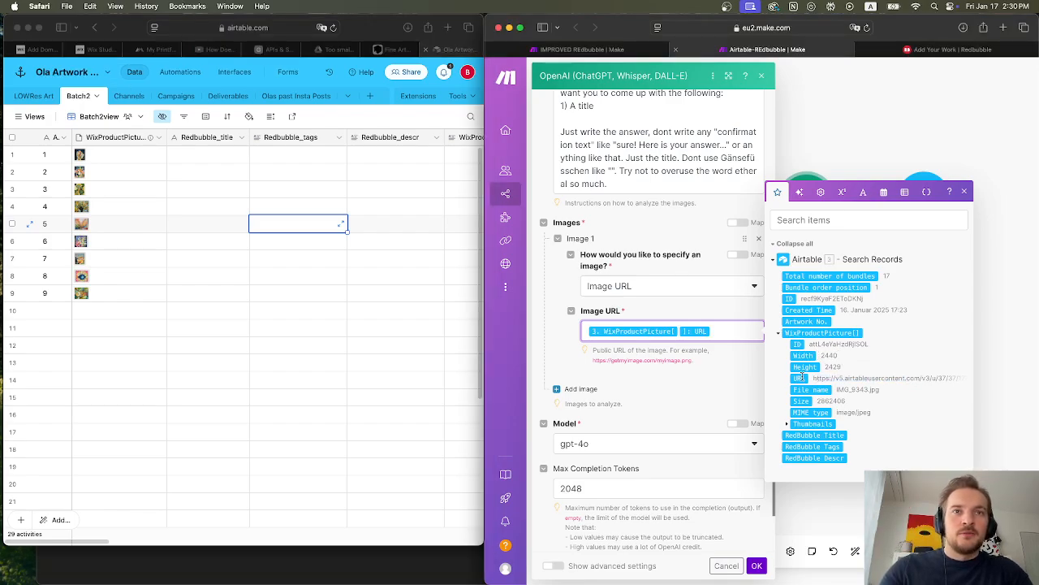
- Try adding the picture's URL item to the Image URL field, remove it, and close the module without saving
{"action": "left_click_drag", "start_coordinate": [800, 378], "coordinate": [728, 332]}
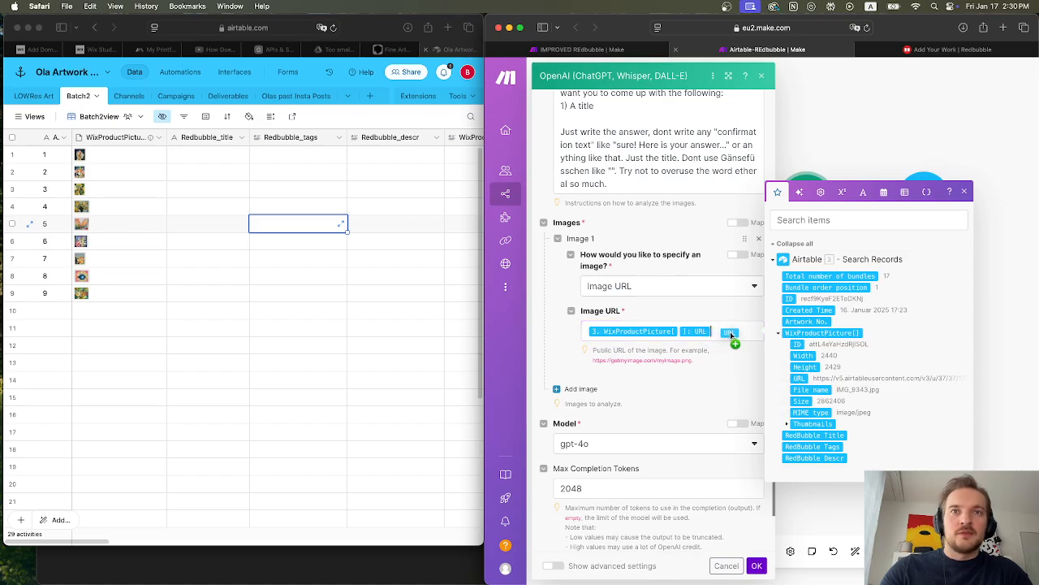
{"action": "key", "text": "BackSpace"}
{"action": "key", "text": "BackSpace"}
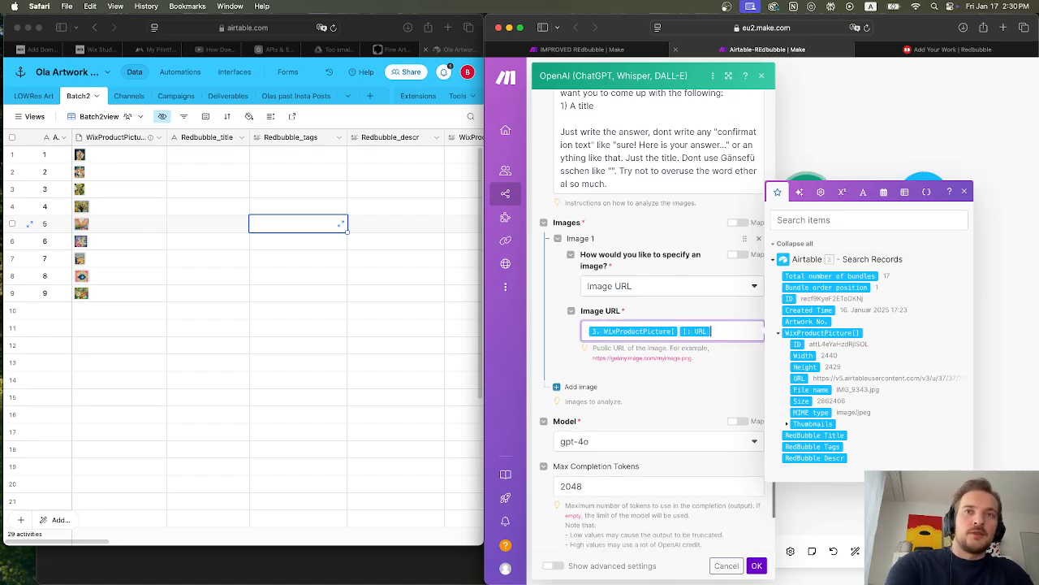
{"action": "scroll", "coordinate": [713, 375], "scroll_direction": "down", "scroll_amount": 2}
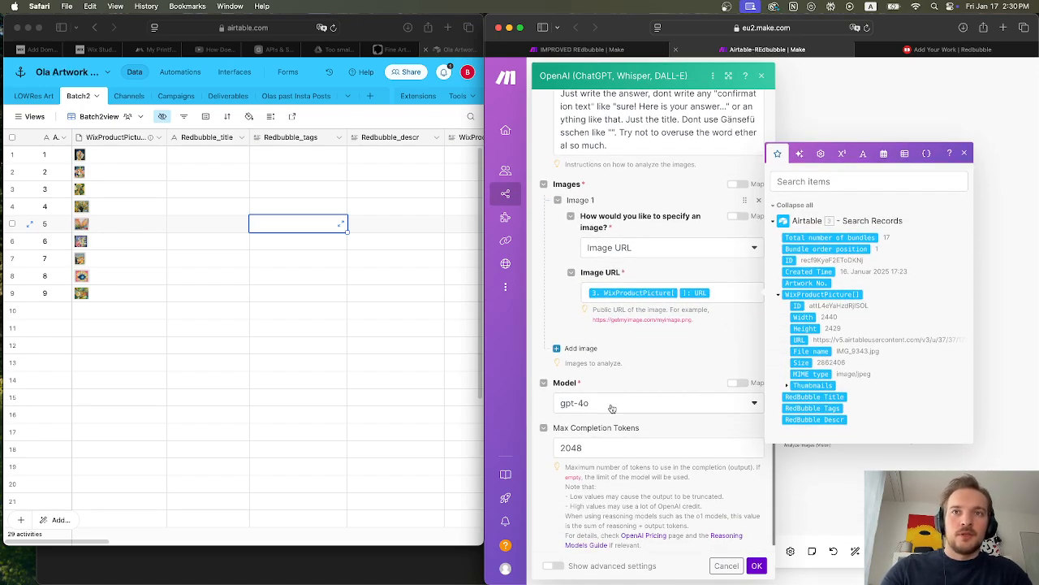
{"action": "scroll", "coordinate": [675, 440], "scroll_direction": "down", "scroll_amount": 1}
{"action": "left_click", "coordinate": [737, 561]}
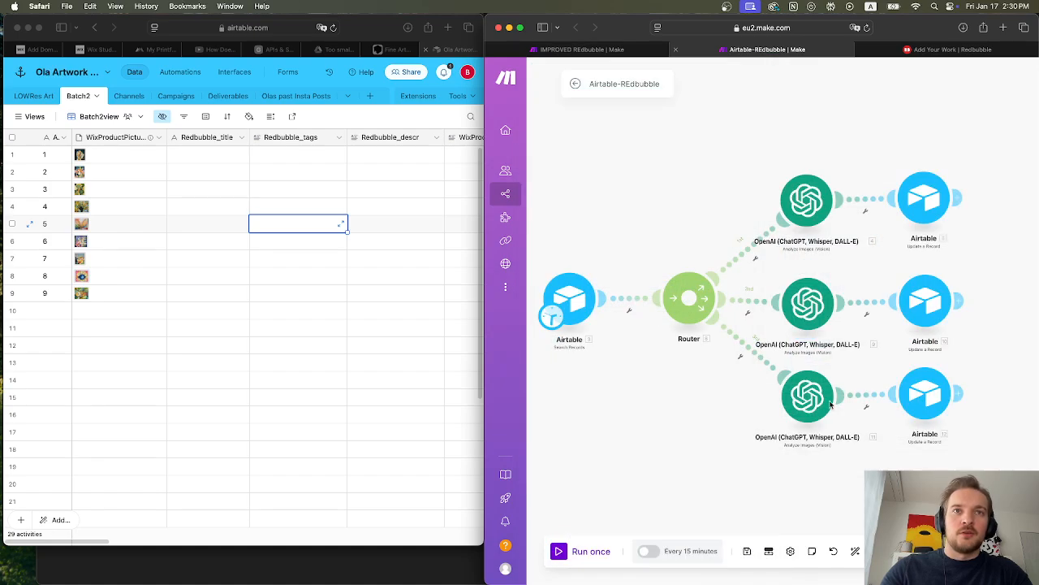
- Open the first branch's Airtable Update a Record module and examine its base, table, Record ID and Redbubble_title mappings
{"action": "left_click", "coordinate": [930, 199]}
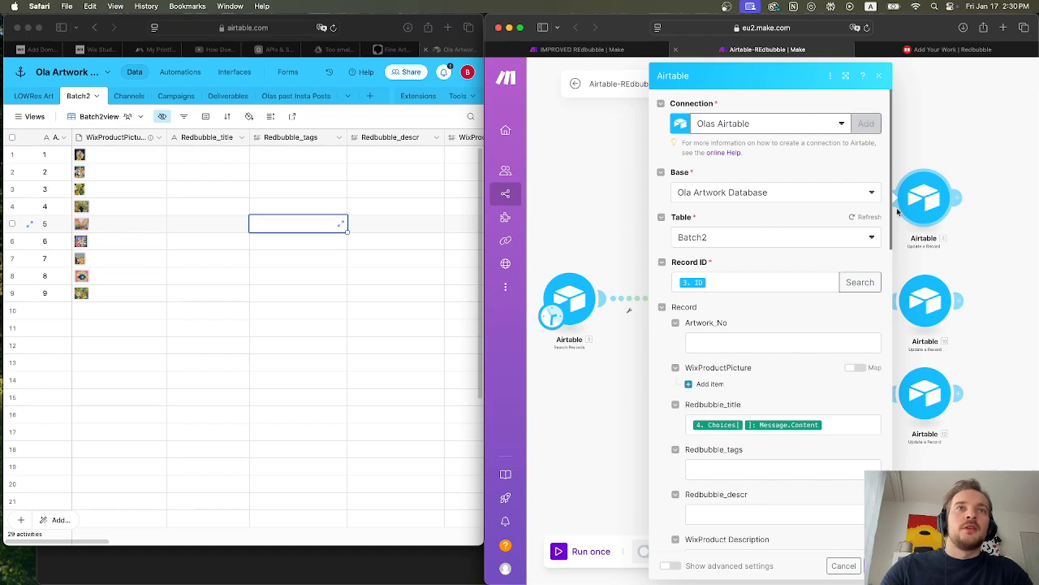
{"action": "left_click", "coordinate": [720, 283]}
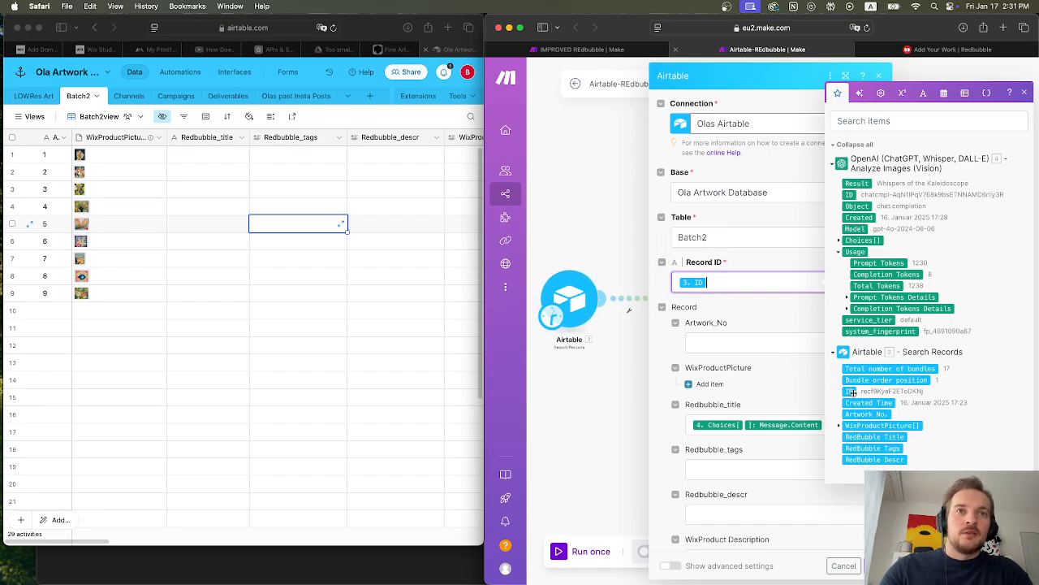
{"action": "scroll", "coordinate": [711, 329], "scroll_direction": "down", "scroll_amount": 3}
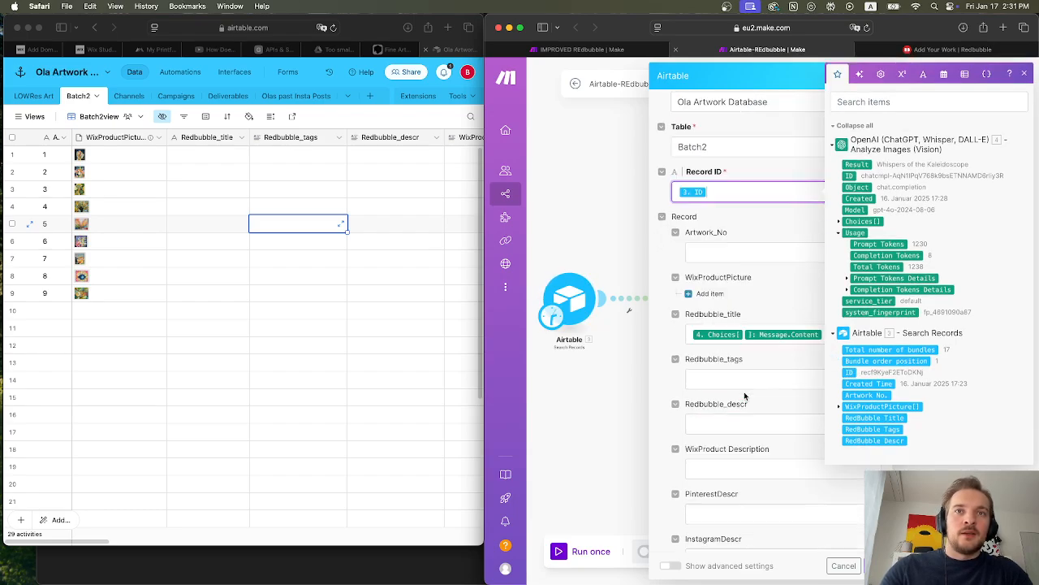
- Expand the OpenAI output's Choices[] and Message items, compare Content with Result, and close the module without changes
{"action": "left_click", "coordinate": [840, 222]}
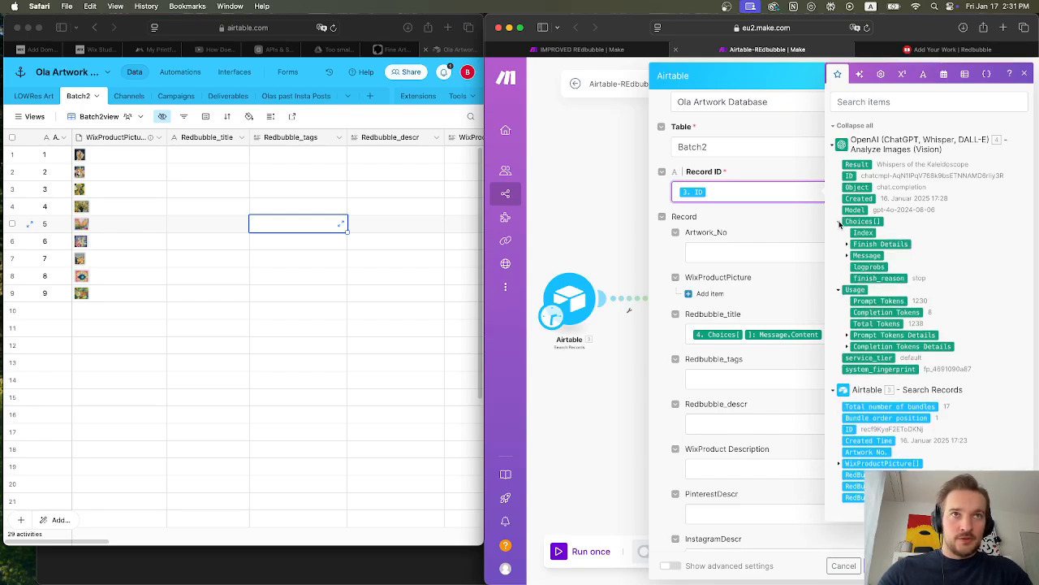
{"action": "left_click", "coordinate": [847, 256]}
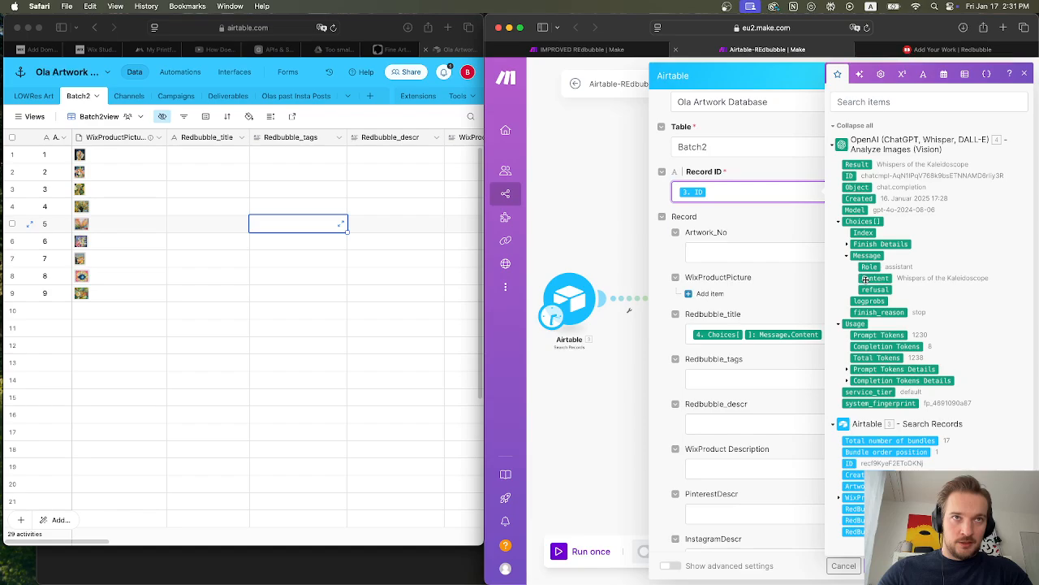
{"action": "left_click_drag", "start_coordinate": [920, 279], "coordinate": [896, 279]}
{"action": "left_click", "coordinate": [932, 276]}
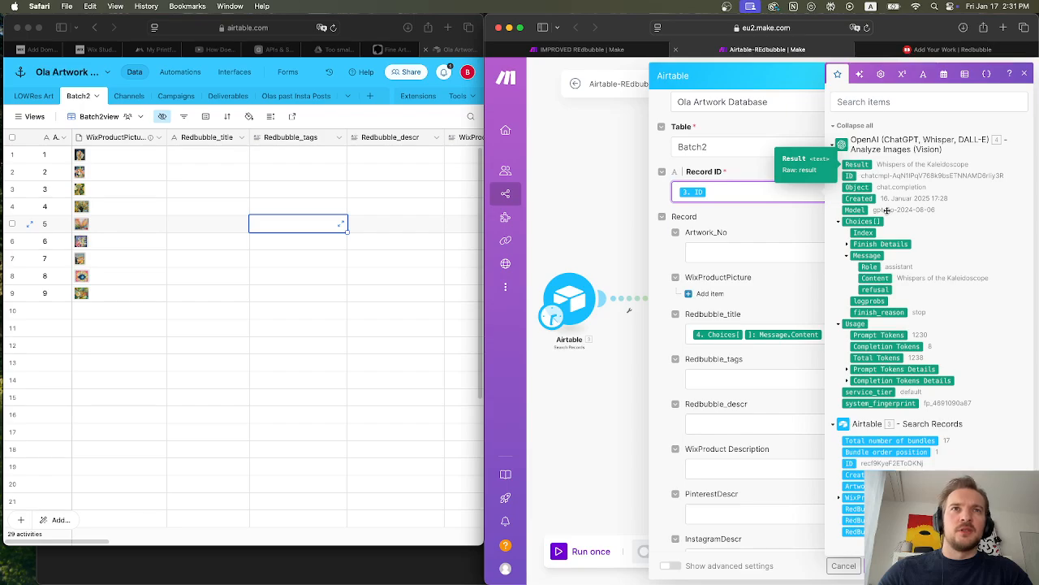
{"action": "mouse_move", "coordinate": [883, 166]}
{"action": "left_mouse_down"}
{"action": "mouse_move", "coordinate": [976, 168]}
{"action": "mouse_move", "coordinate": [890, 167]}
{"action": "left_mouse_up"}
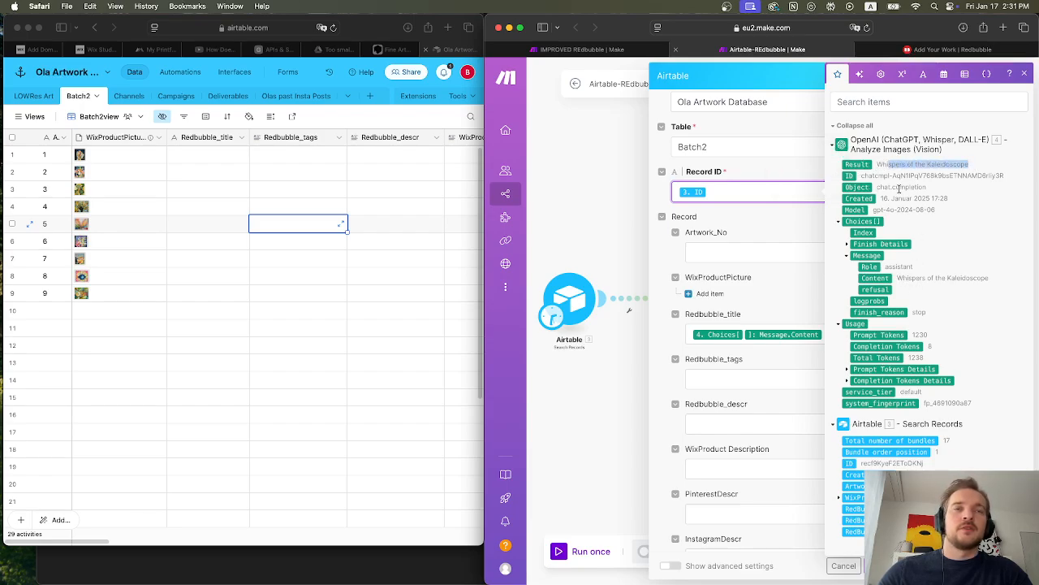
{"action": "left_click_drag", "start_coordinate": [899, 278], "coordinate": [985, 281]}
{"action": "left_click", "coordinate": [985, 281]}
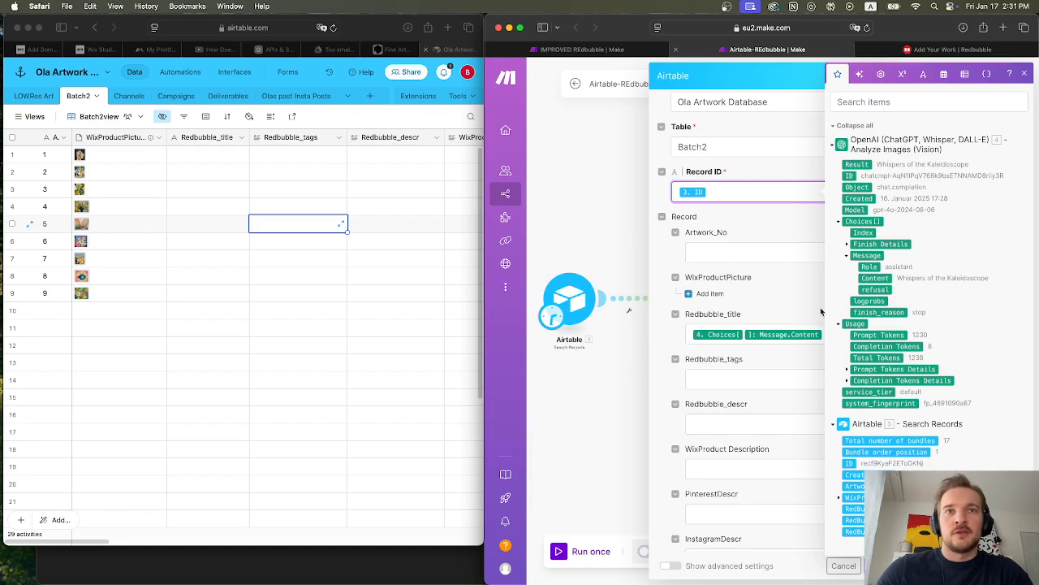
{"action": "left_click", "coordinate": [828, 311]}
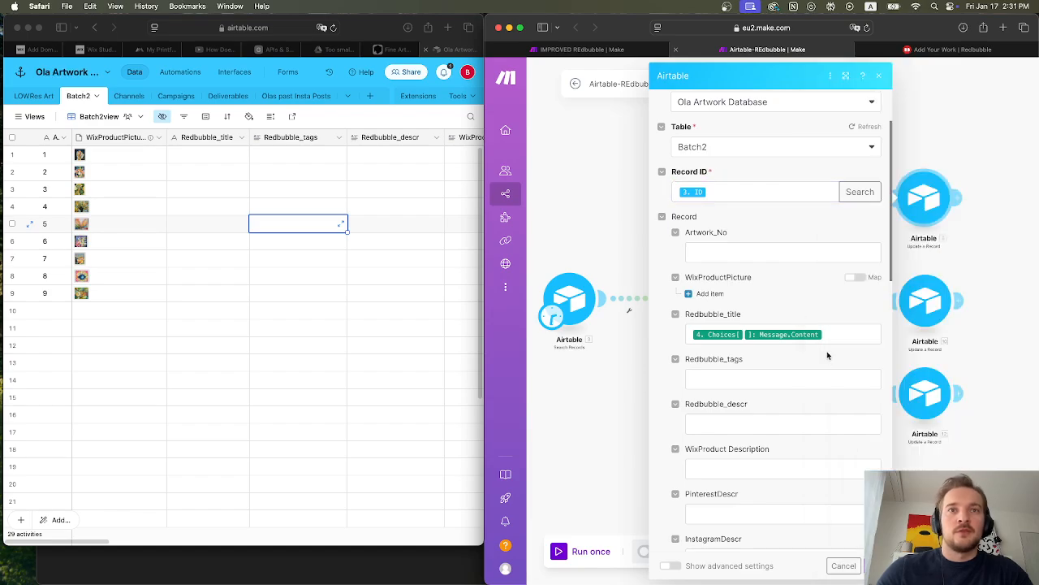
{"action": "left_click", "coordinate": [844, 566]}
{"action": "left_click_drag", "start_coordinate": [681, 237], "coordinate": [978, 236]}
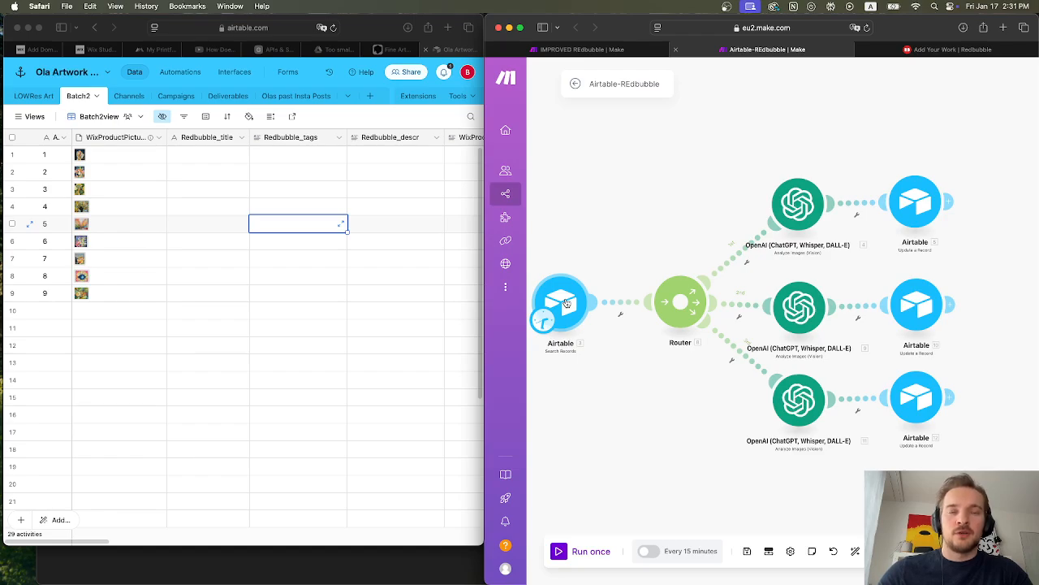
{"action": "left_click_drag", "start_coordinate": [587, 207], "coordinate": [610, 206]}
{"action": "left_click", "coordinate": [186, 233]}
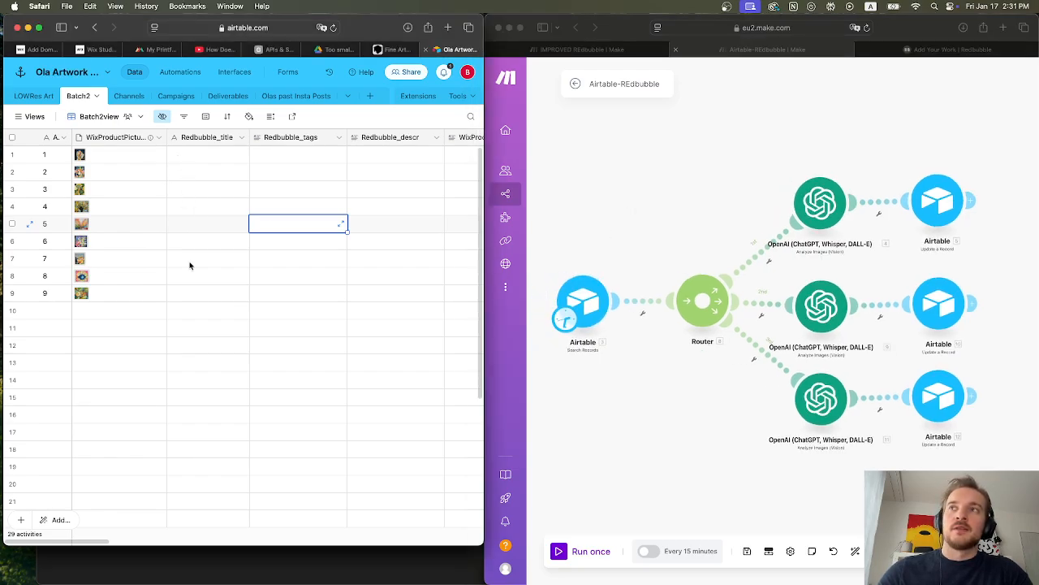
{"action": "left_click", "coordinate": [214, 274]}
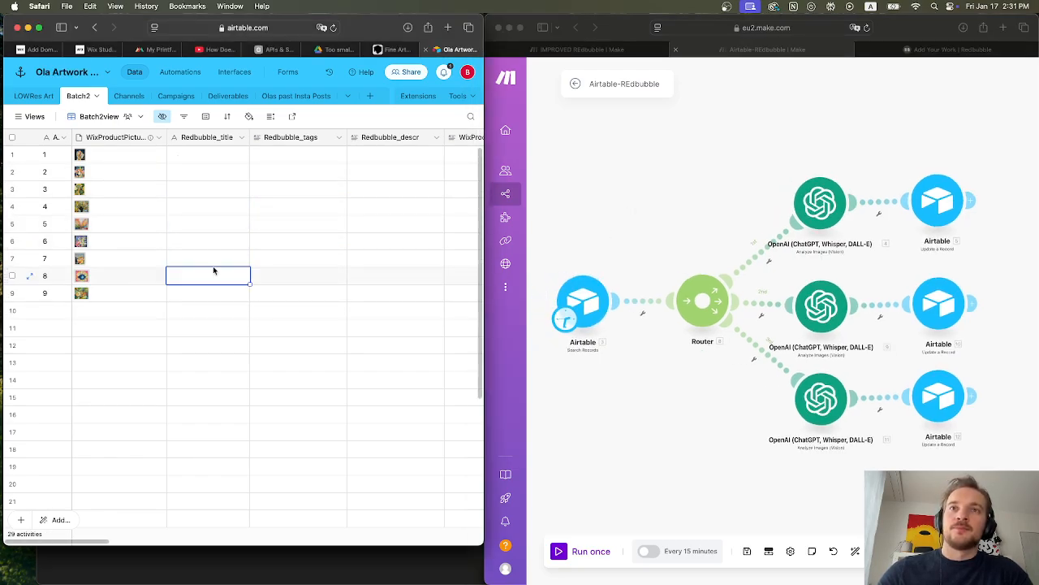
{"action": "left_click", "coordinate": [621, 216]}
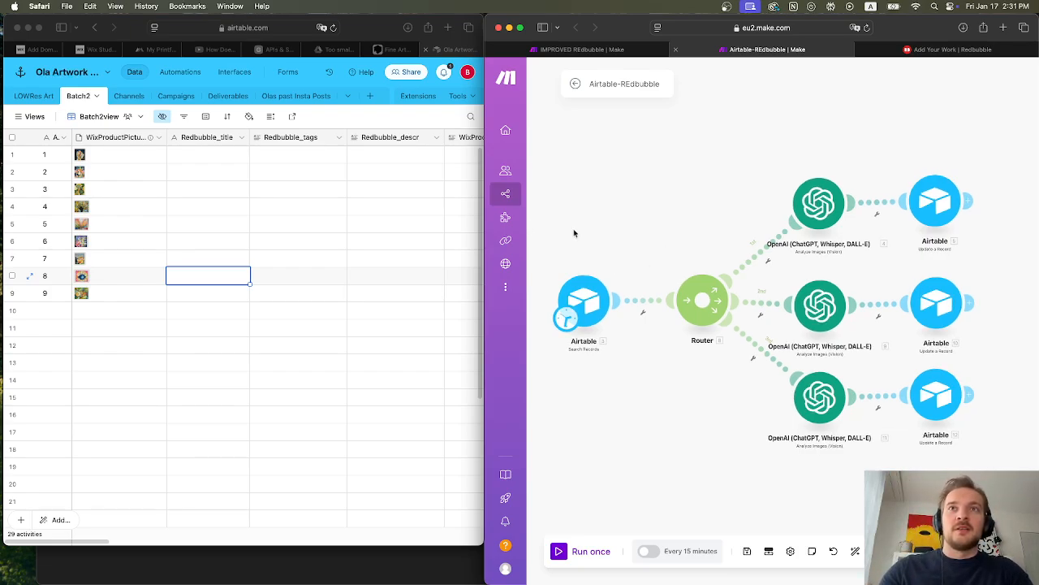
- Narrow the WixProductPicture column in Airtable's Batch2 table
{"action": "left_click", "coordinate": [166, 144]}
{"action": "left_click_drag", "start_coordinate": [167, 144], "coordinate": [136, 144]}
{"action": "left_click", "coordinate": [654, 219]}
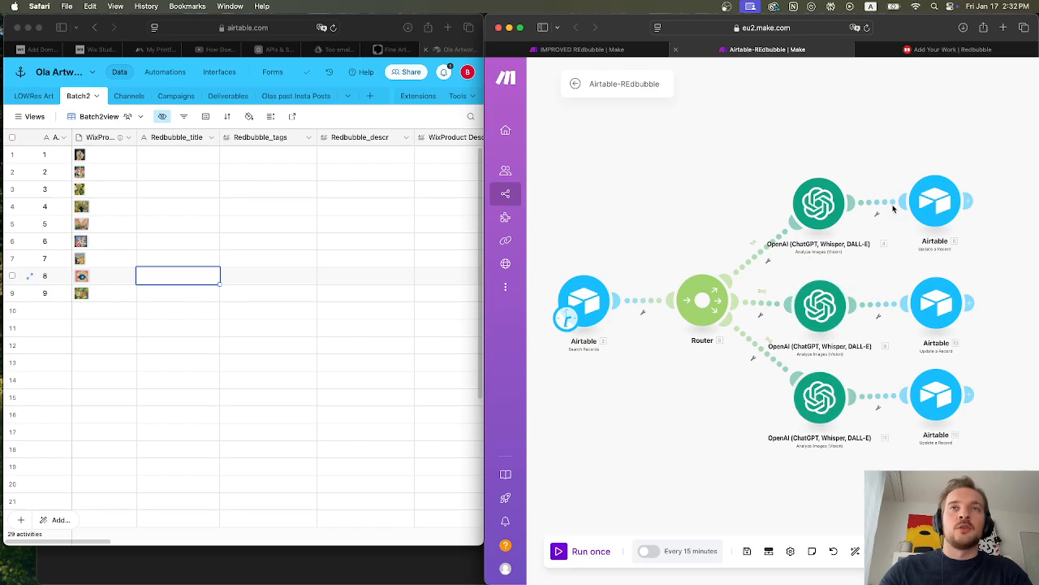
- Switch to the IMPROVED REdbubble scenario and look over its chain of Airtable, OpenAI, JSON and Airtable modules
{"action": "left_click_drag", "start_coordinate": [645, 153], "coordinate": [628, 157]}
{"action": "left_click", "coordinate": [628, 51]}
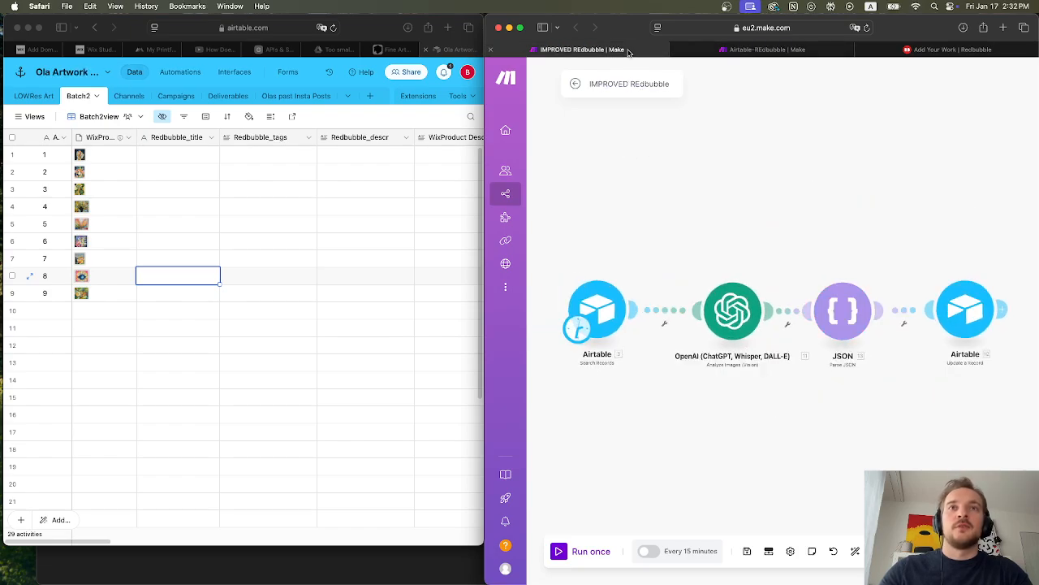
{"action": "scroll", "coordinate": [753, 250], "scroll_direction": "up", "scroll_amount": 1}
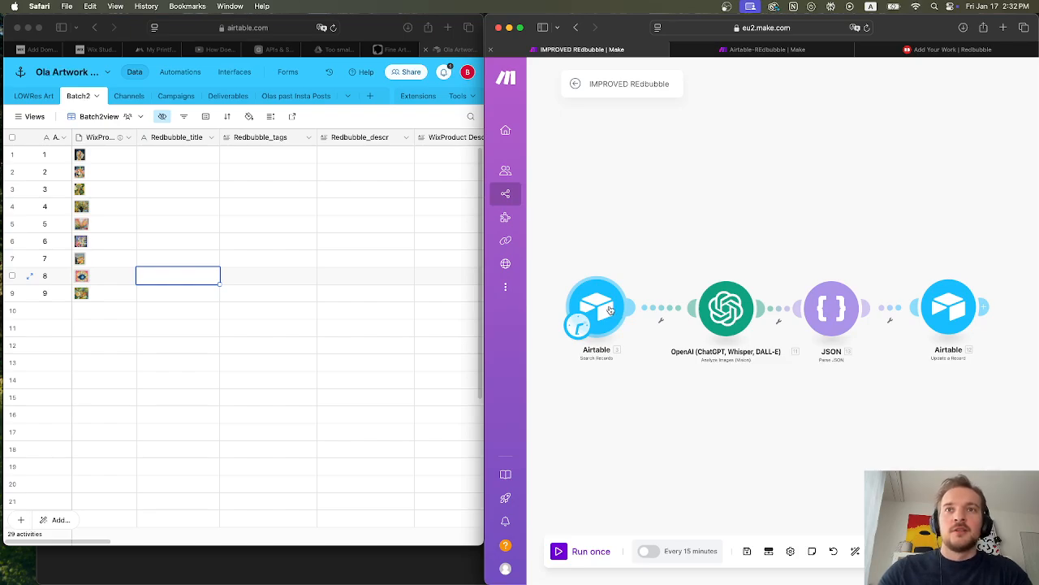
- Review the improved scenario's Search Records base, table, view, output field and formula settings, and close them without changes
{"action": "left_click", "coordinate": [609, 312]}
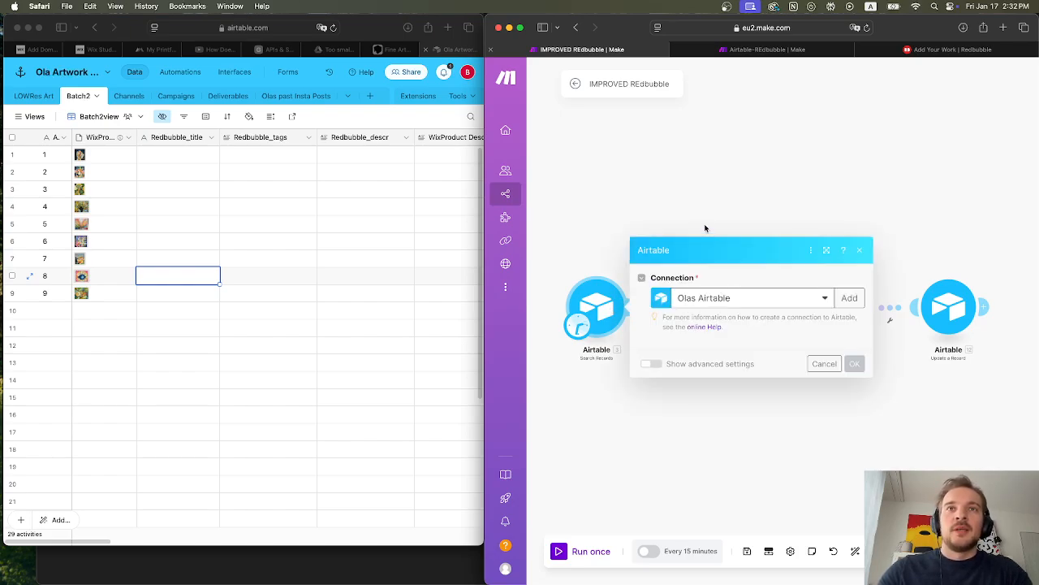
{"action": "scroll", "coordinate": [792, 224], "scroll_direction": "down", "scroll_amount": 1}
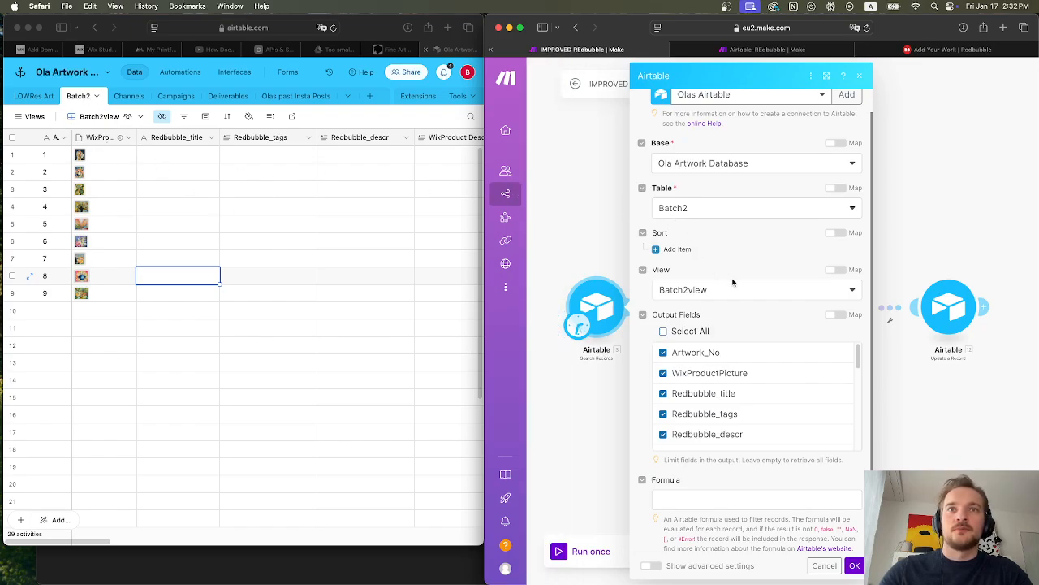
{"action": "scroll", "coordinate": [734, 284], "scroll_direction": "down", "scroll_amount": 1}
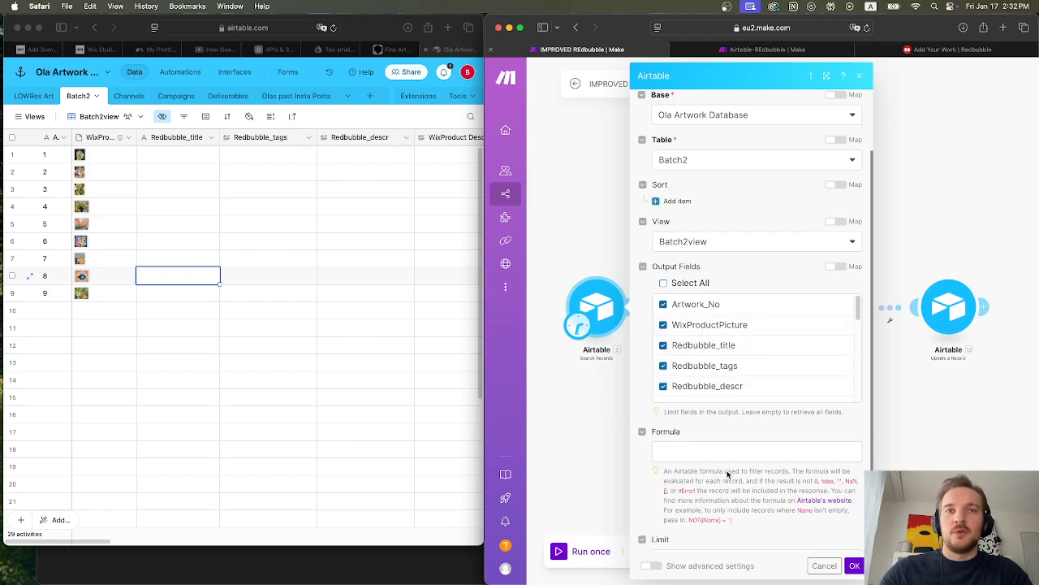
{"action": "left_click", "coordinate": [824, 565]}
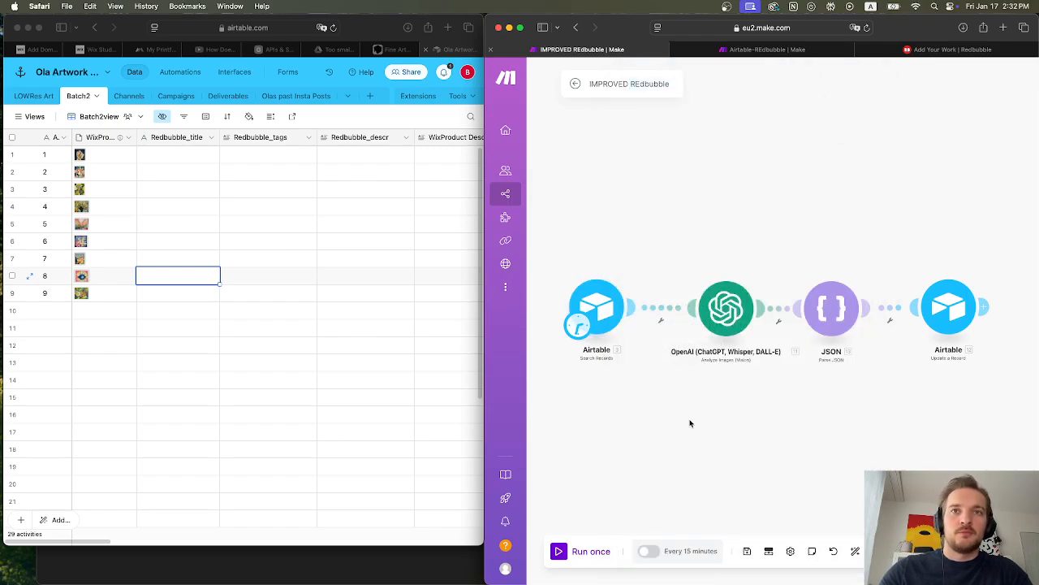
- Open the OpenAI Analyze Images module and read its prompt's title, tags, description and answer-format instructions through to the JSON example
{"action": "left_click", "coordinate": [726, 308]}
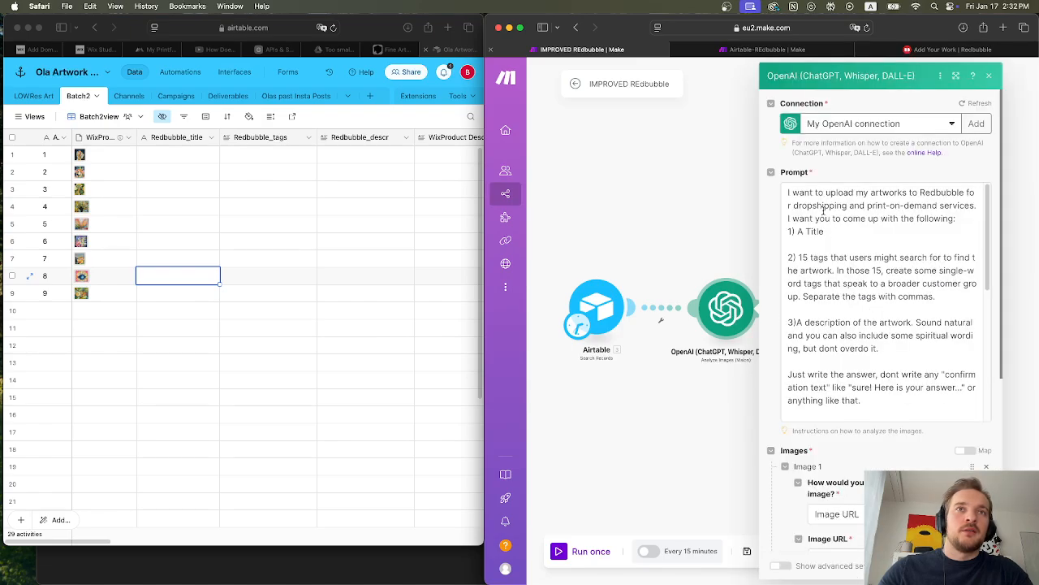
{"action": "left_click_drag", "start_coordinate": [808, 192], "coordinate": [845, 298]}
{"action": "left_click", "coordinate": [845, 297]}
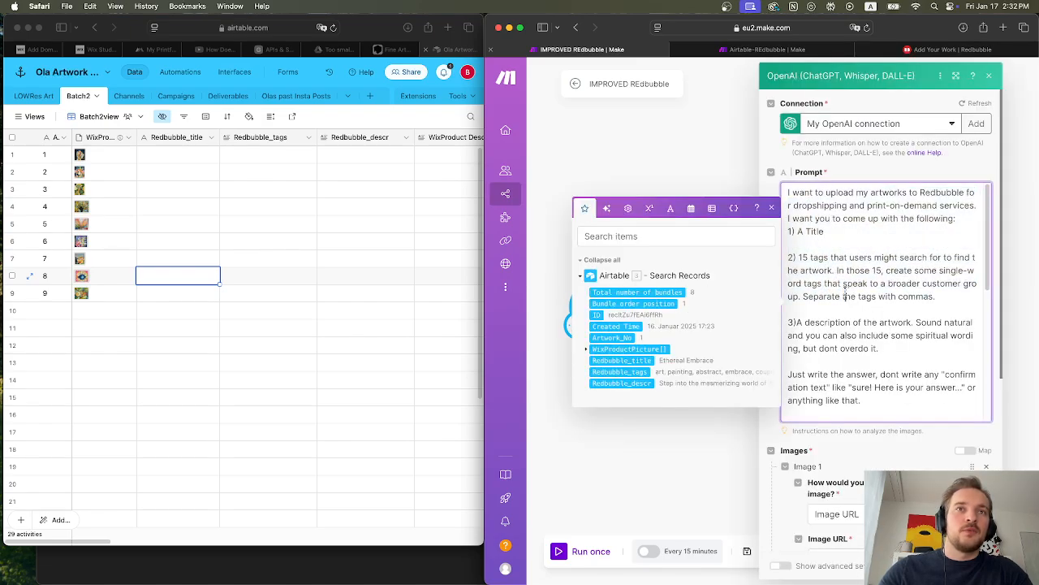
{"action": "left_click_drag", "start_coordinate": [787, 232], "coordinate": [924, 256]}
{"action": "left_click", "coordinate": [809, 256]}
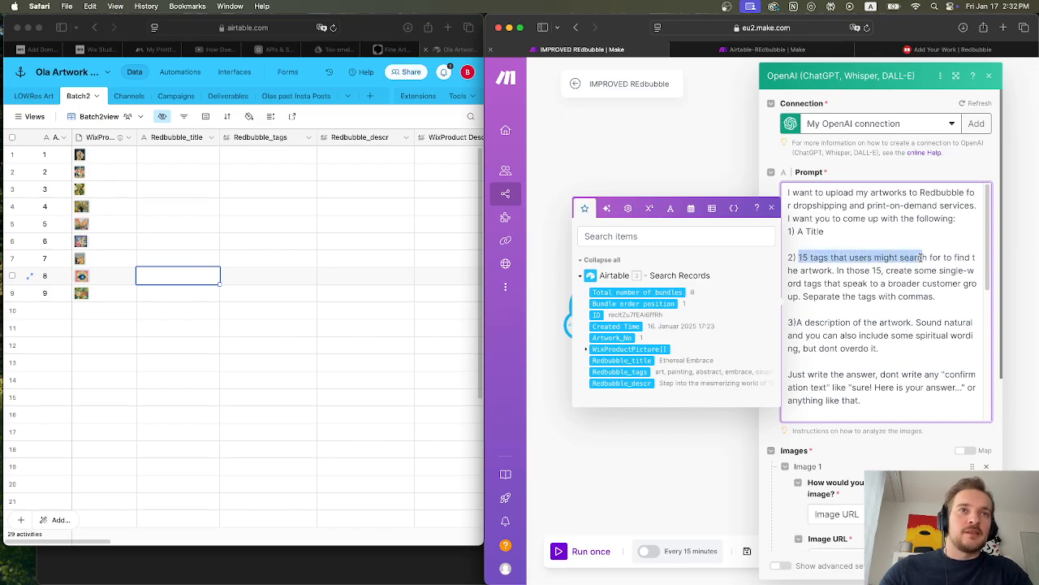
{"action": "left_click", "coordinate": [875, 257]}
{"action": "left_click_drag", "start_coordinate": [798, 322], "coordinate": [912, 322]}
{"action": "scroll", "coordinate": [910, 324], "scroll_direction": "down", "scroll_amount": 1}
{"action": "left_click_drag", "start_coordinate": [806, 345], "coordinate": [868, 368]}
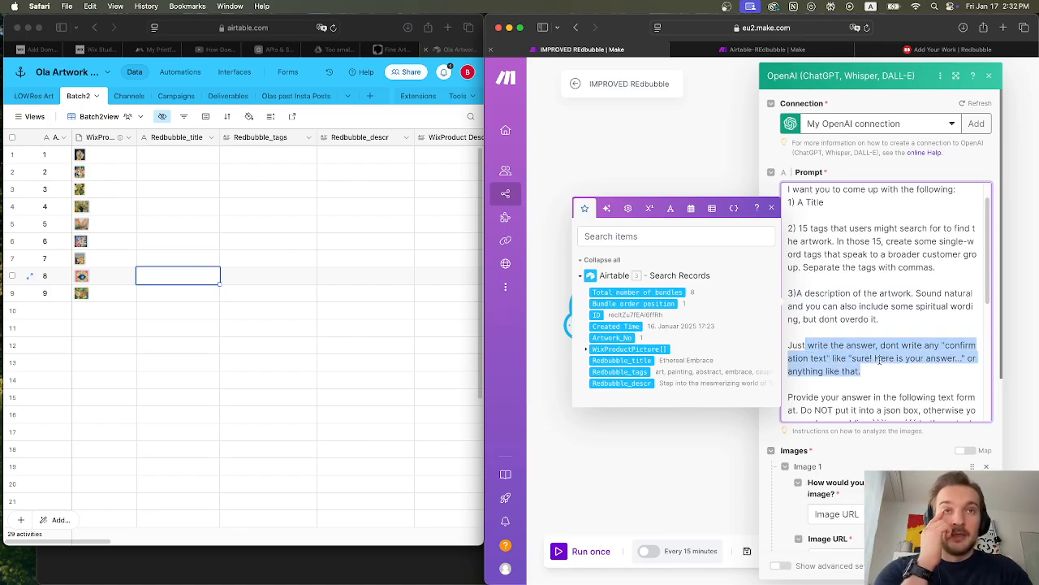
{"action": "scroll", "coordinate": [872, 354], "scroll_direction": "down", "scroll_amount": 5}
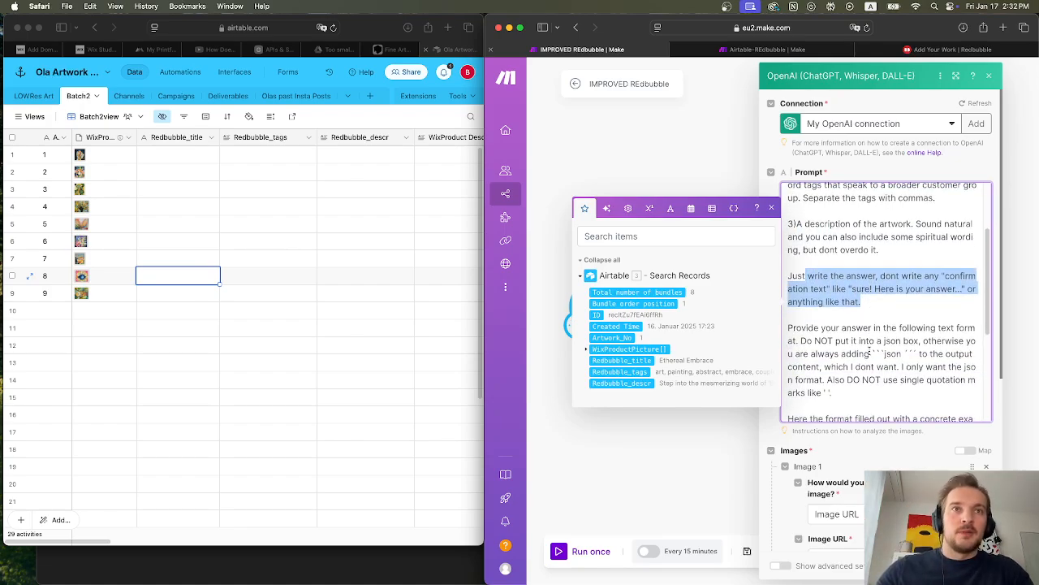
{"action": "scroll", "coordinate": [871, 351], "scroll_direction": "down", "scroll_amount": 8}
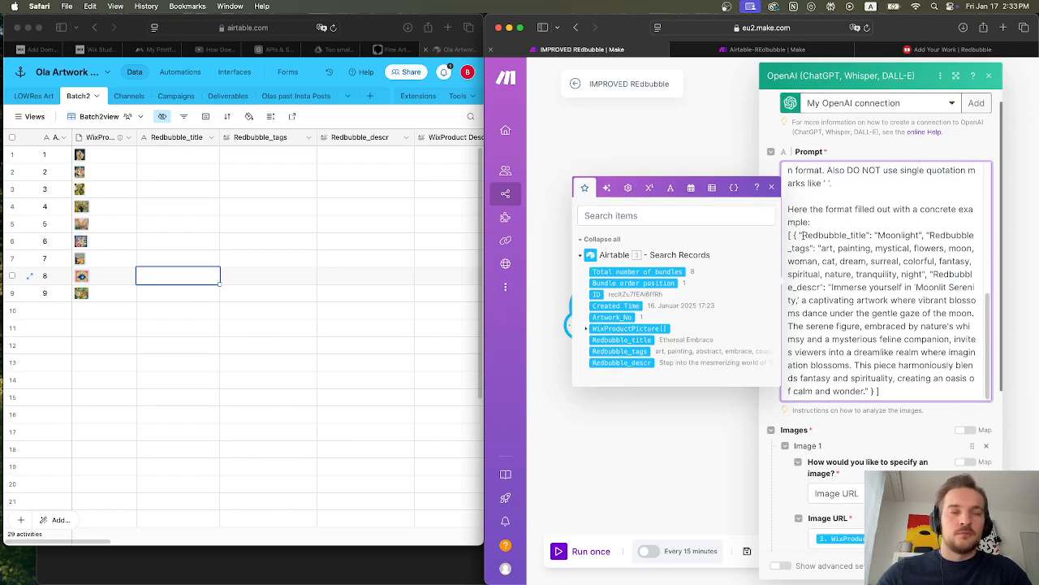
- Break the prompt's JSON example into separate lines starting at "Redbubble_title", "Redbubble_tags" and "Redbubble_descr"
{"action": "left_click", "coordinate": [800, 234]}
{"action": "key", "text": "Return"}
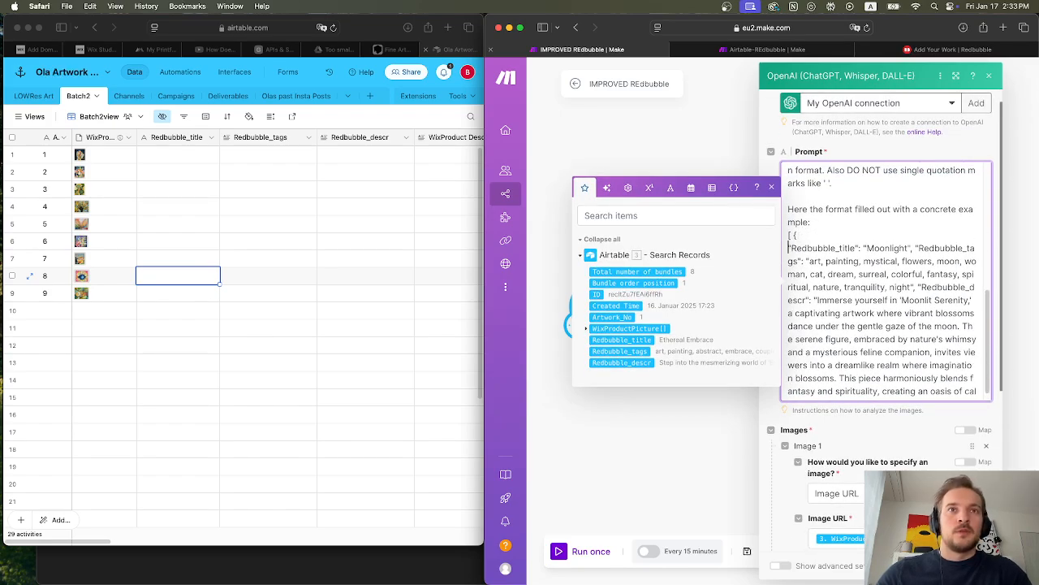
{"action": "left_click", "coordinate": [915, 246]}
{"action": "key", "text": "Return"}
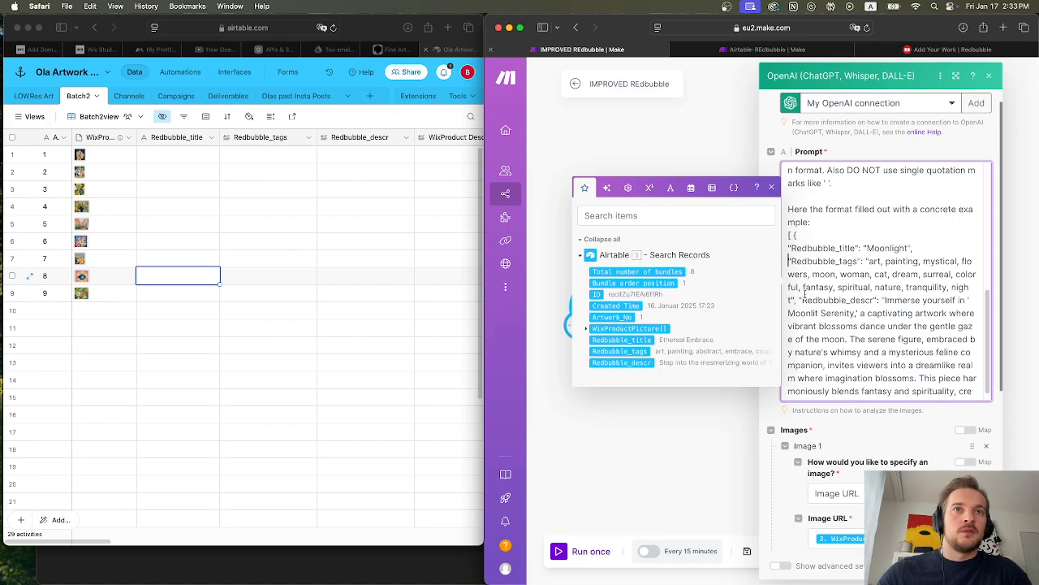
{"action": "left_click", "coordinate": [799, 300]}
{"action": "key", "text": "Return"}
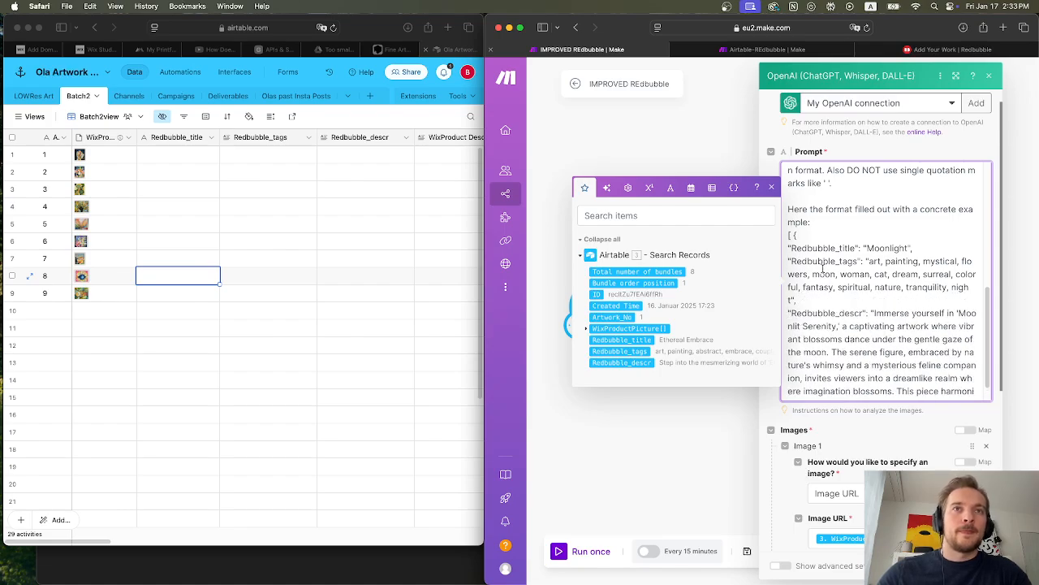
- Examine the prompt's JSON example, from its opening brackets and "Redbubble_title" key to the closing brackets
{"action": "scroll", "coordinate": [799, 232], "scroll_direction": "down", "scroll_amount": 1}
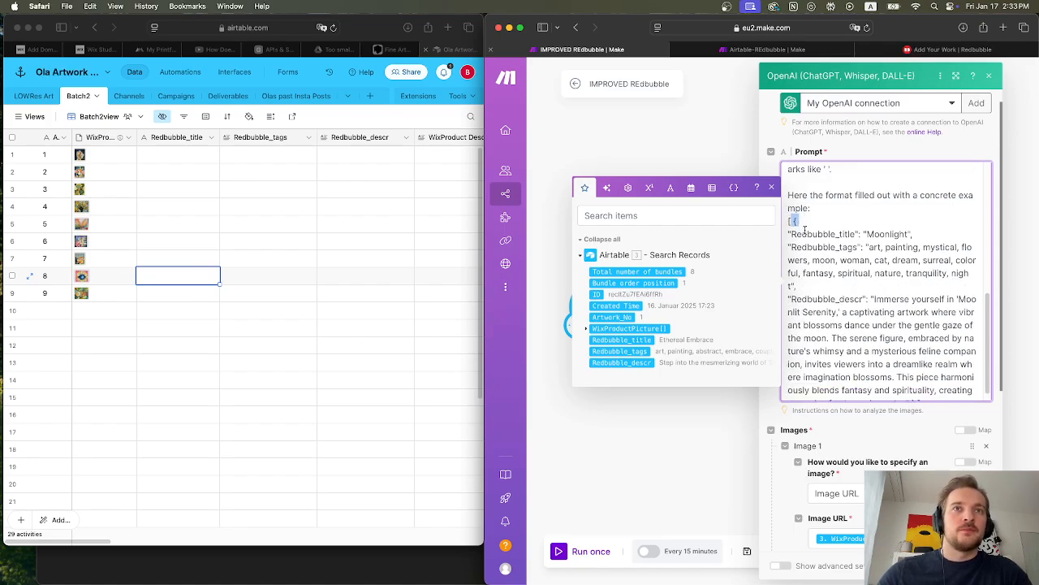
{"action": "scroll", "coordinate": [803, 229], "scroll_direction": "down", "scroll_amount": 3}
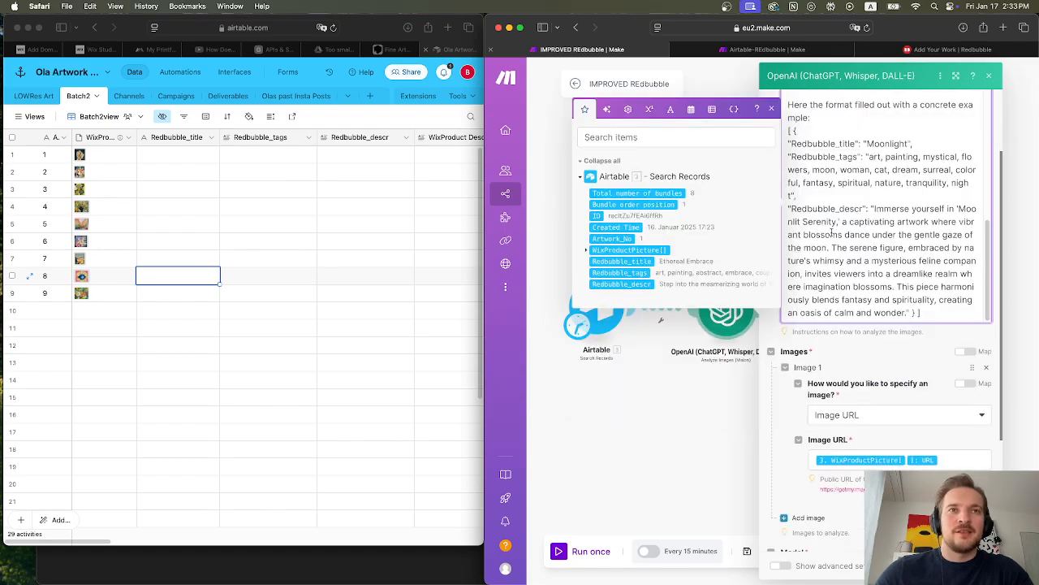
{"action": "scroll", "coordinate": [862, 254], "scroll_direction": "up", "scroll_amount": 2}
{"action": "scroll", "coordinate": [863, 254], "scroll_direction": "down", "scroll_amount": 2}
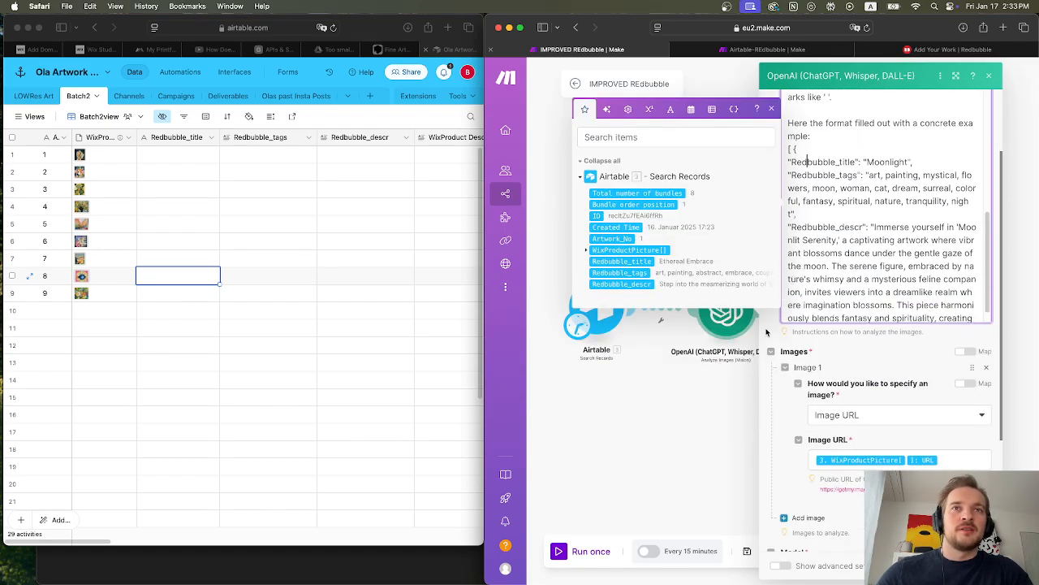
{"action": "scroll", "coordinate": [806, 333], "scroll_direction": "up", "scroll_amount": 2}
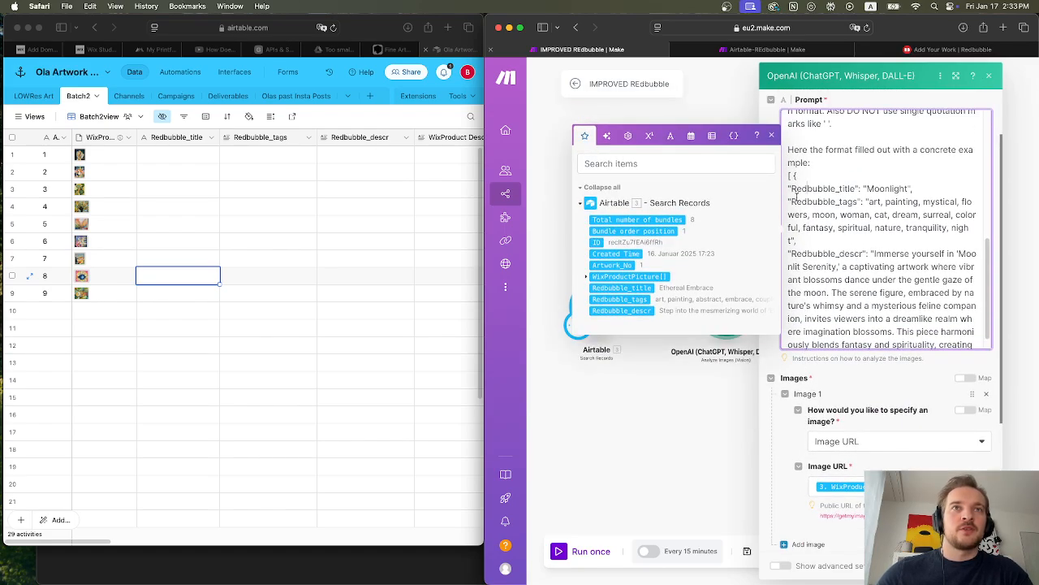
{"action": "mouse_move", "coordinate": [792, 189]}
{"action": "left_mouse_down"}
{"action": "mouse_move", "coordinate": [905, 188]}
{"action": "mouse_move", "coordinate": [807, 189]}
{"action": "left_mouse_up"}
{"action": "left_click", "coordinate": [807, 188]}
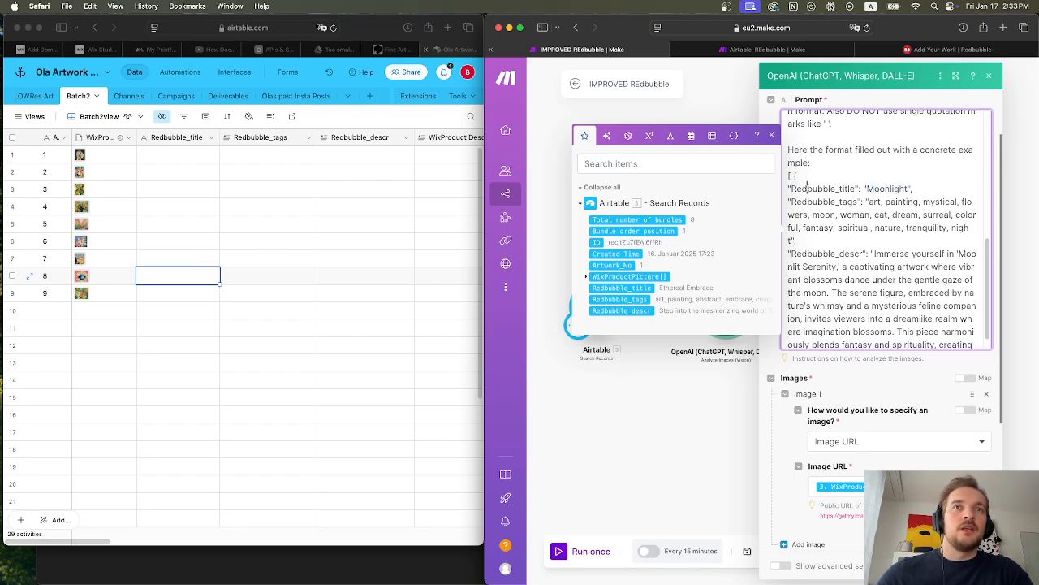
- Widen the Artwork_No column in Airtable's Batch2 table, and check its field name without changing it
{"action": "left_click", "coordinate": [72, 139]}
{"action": "left_click_drag", "start_coordinate": [72, 140], "coordinate": [114, 140]}
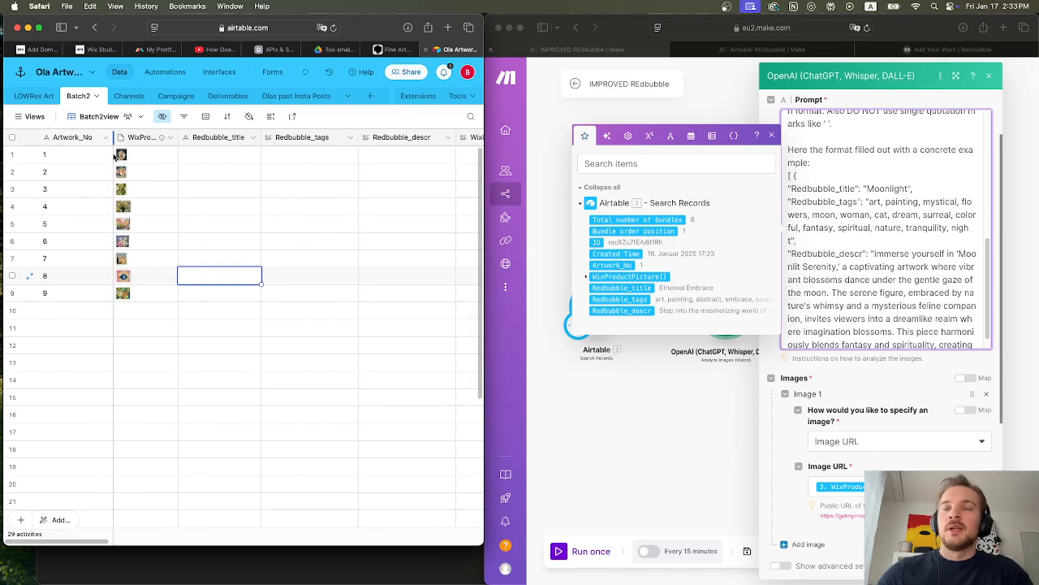
{"action": "double_click", "coordinate": [91, 144]}
{"action": "left_click", "coordinate": [100, 165]}
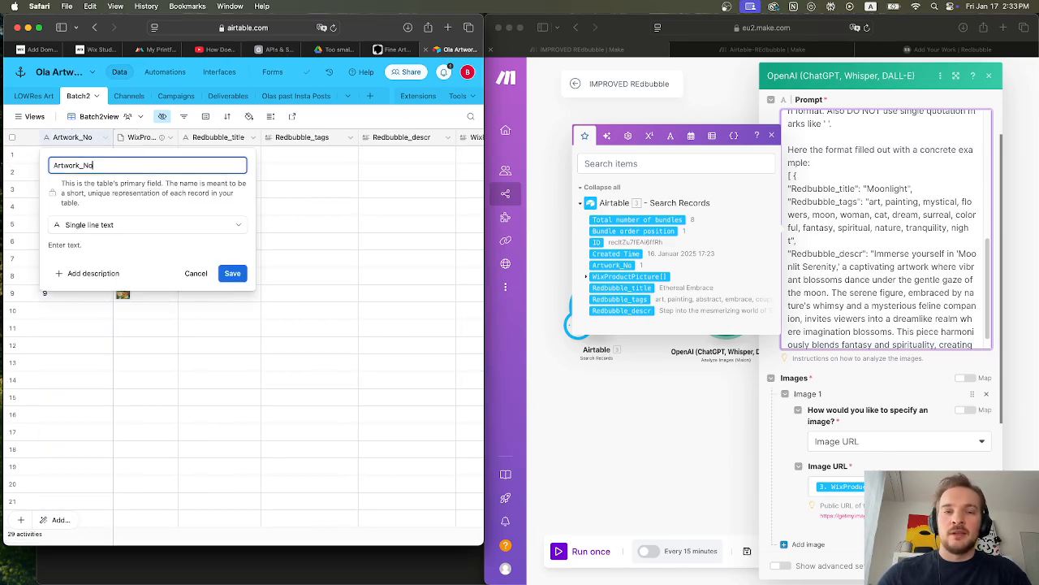
{"action": "left_click", "coordinate": [194, 274]}
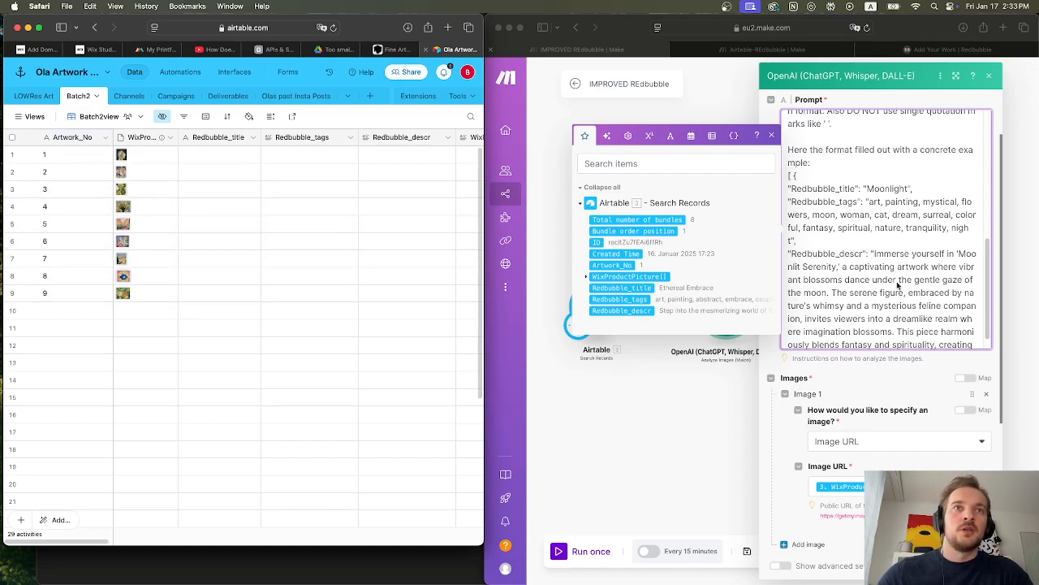
- Return to the OpenAI prompt in Make and highlight its instruction against single quotation marks
{"action": "left_click", "coordinate": [871, 244]}
{"action": "scroll", "coordinate": [869, 244], "scroll_direction": "up", "scroll_amount": 1}
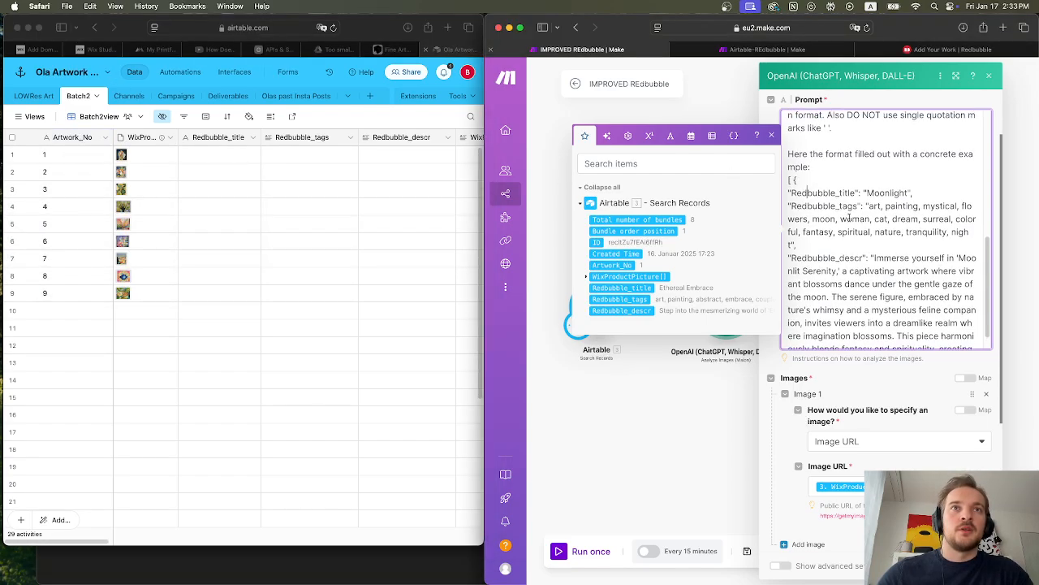
{"action": "scroll", "coordinate": [897, 280], "scroll_direction": "up", "scroll_amount": 3}
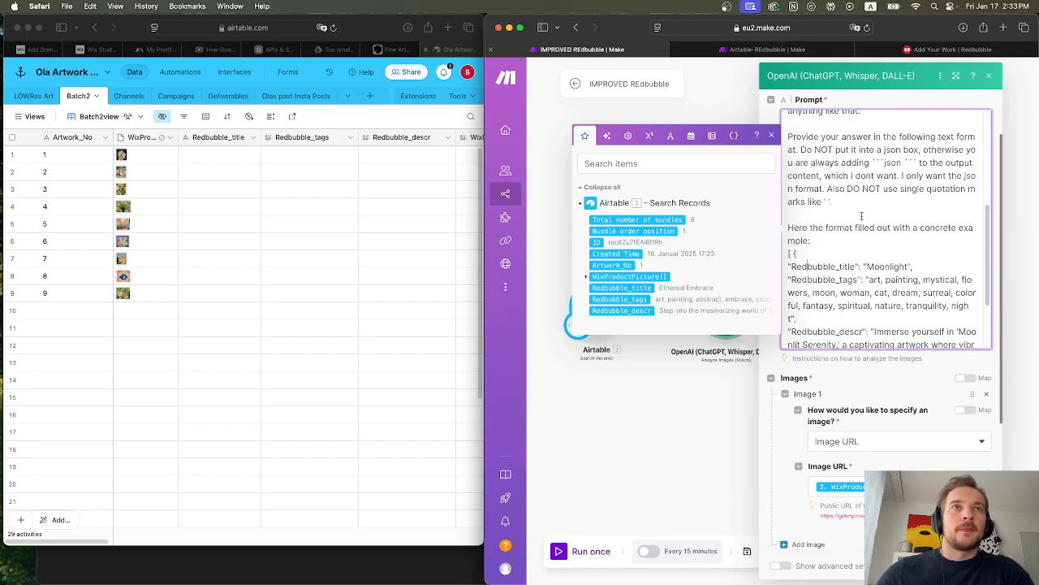
{"action": "left_click_drag", "start_coordinate": [836, 206], "coordinate": [826, 194]}
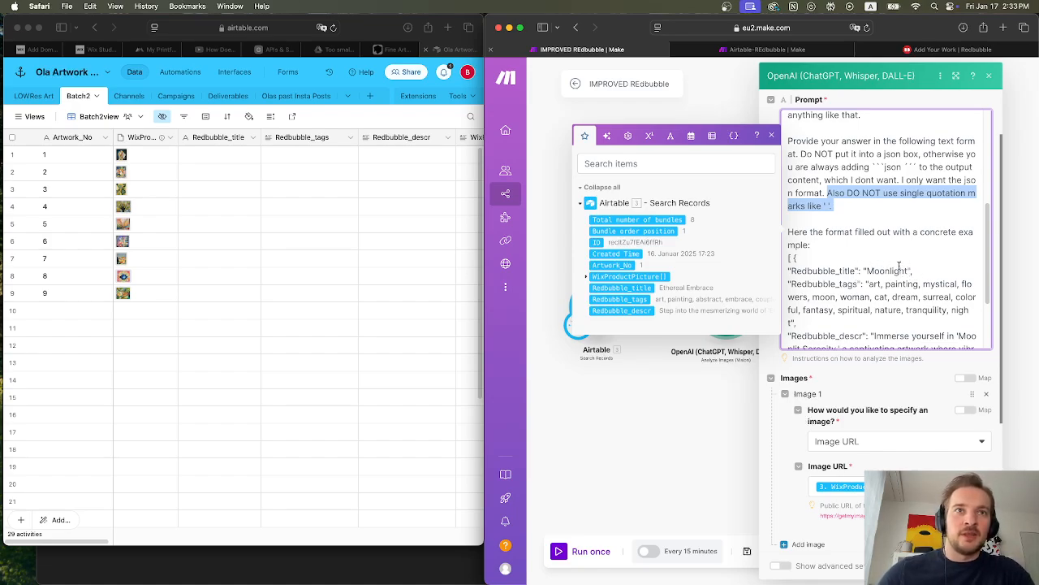
- Review the OpenAI module's image URL, model and max completion tokens settings, and close the module without saving
{"action": "left_click", "coordinate": [771, 134]}
{"action": "scroll", "coordinate": [893, 247], "scroll_direction": "down", "scroll_amount": 3}
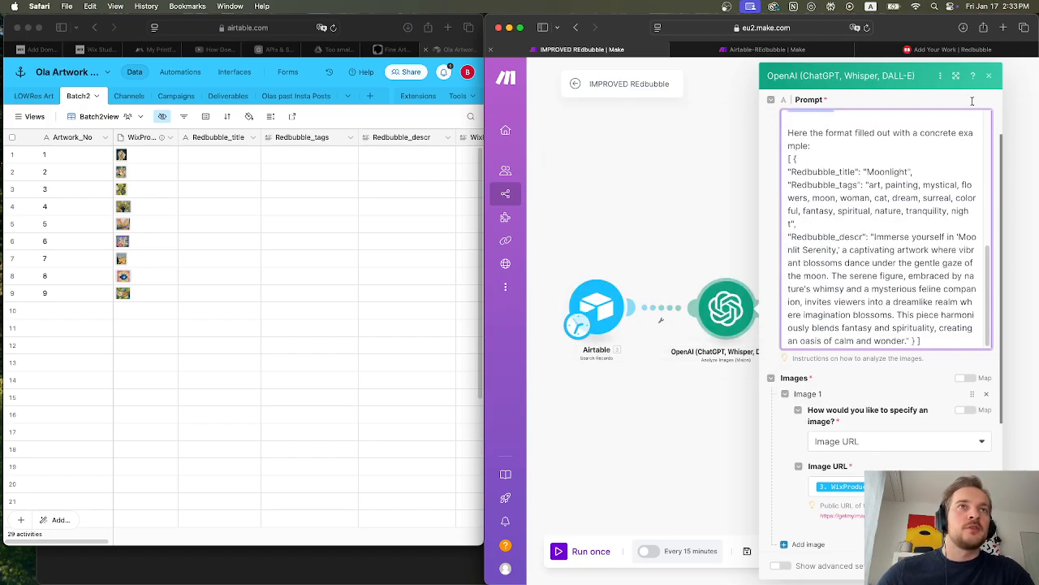
{"action": "scroll", "coordinate": [928, 238], "scroll_direction": "down", "scroll_amount": 5}
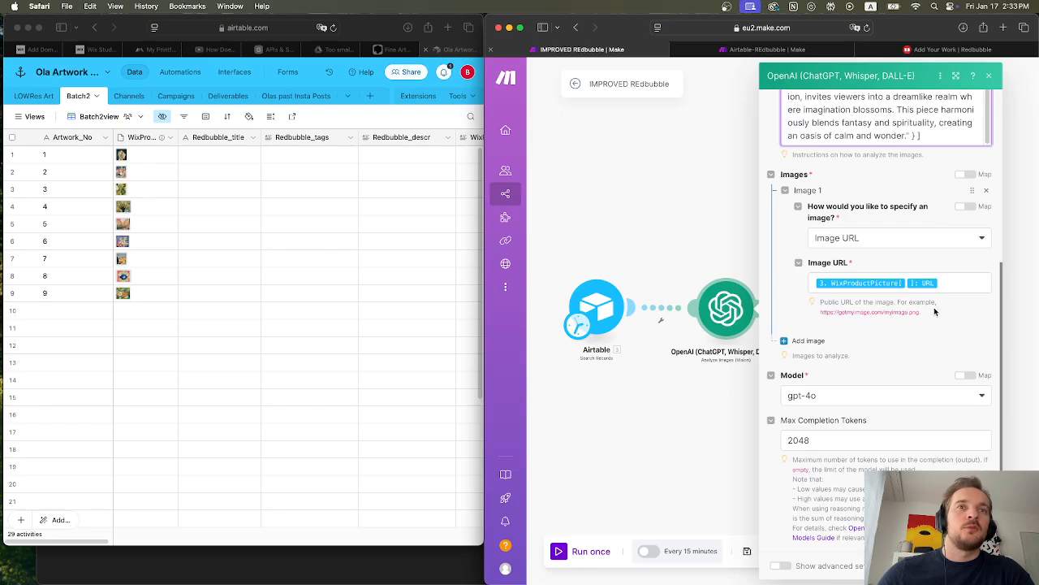
{"action": "scroll", "coordinate": [935, 304], "scroll_direction": "up", "scroll_amount": 5}
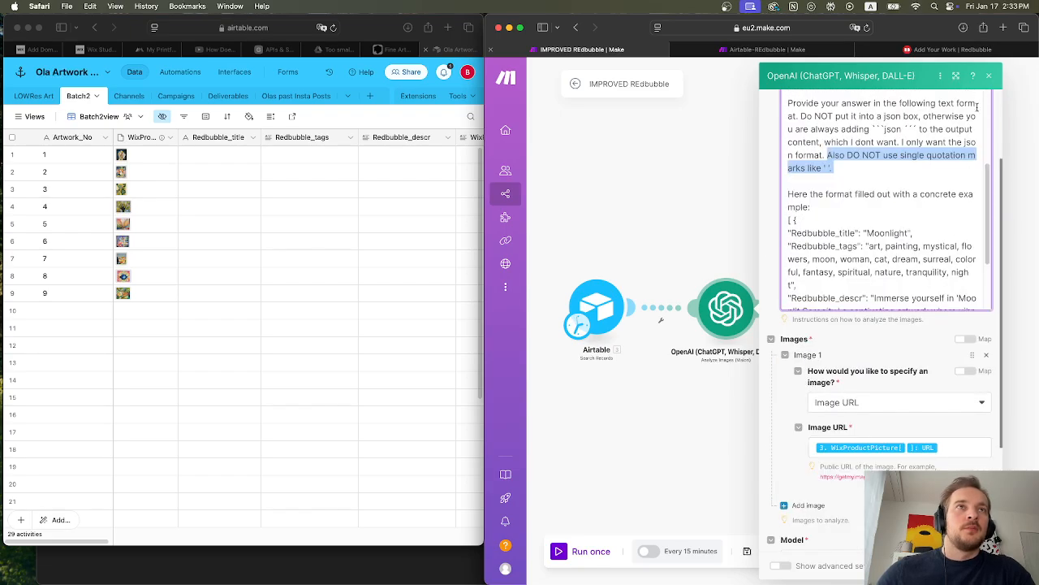
{"action": "left_click", "coordinate": [989, 79]}
- Open the JSON module's data structure for editing and look through its specification from WixProductPicture to Redbubble_descr
{"action": "left_click", "coordinate": [804, 303]}
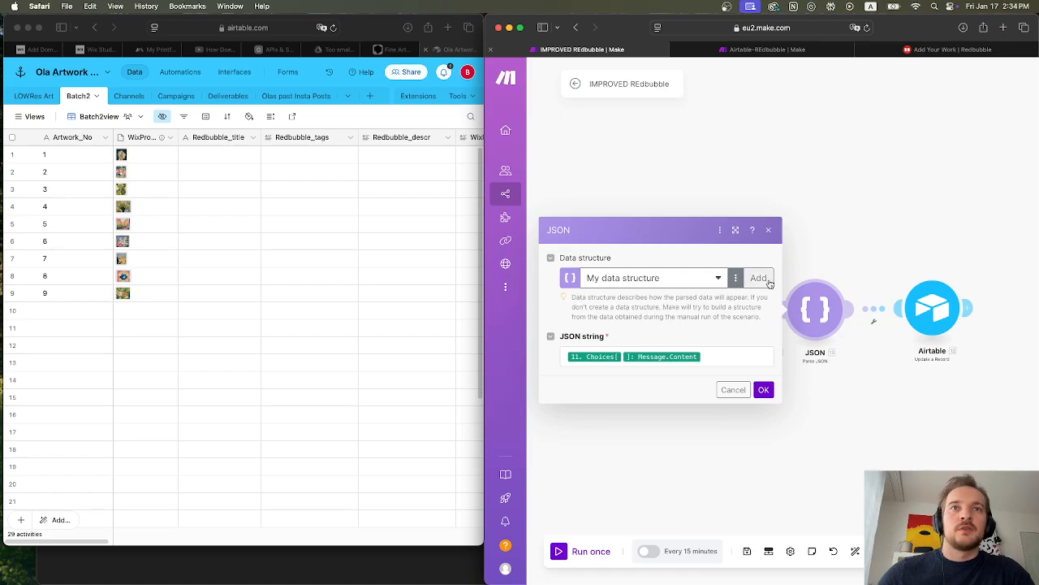
{"action": "left_click", "coordinate": [736, 280]}
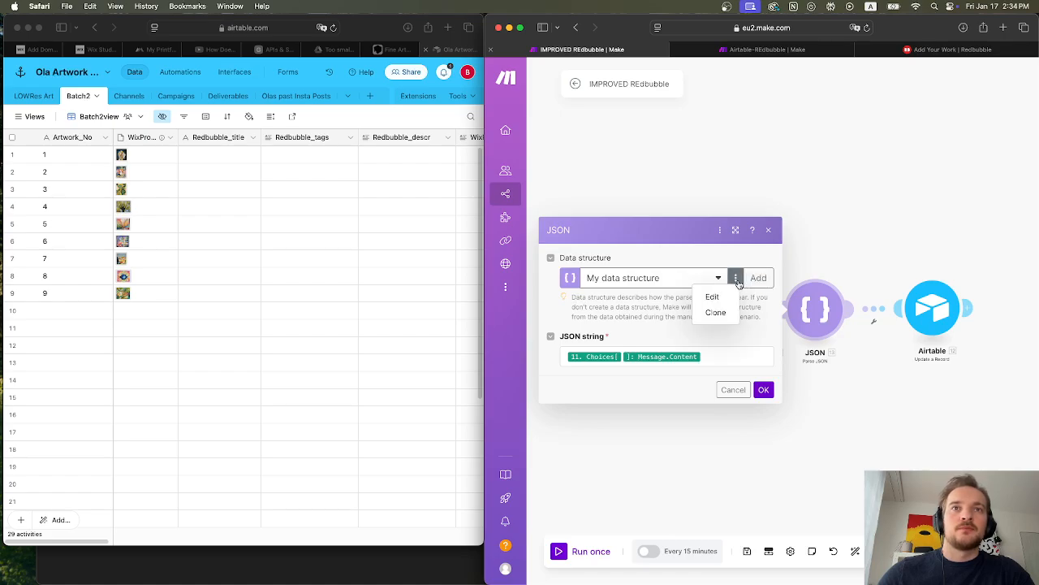
{"action": "left_click", "coordinate": [727, 297]}
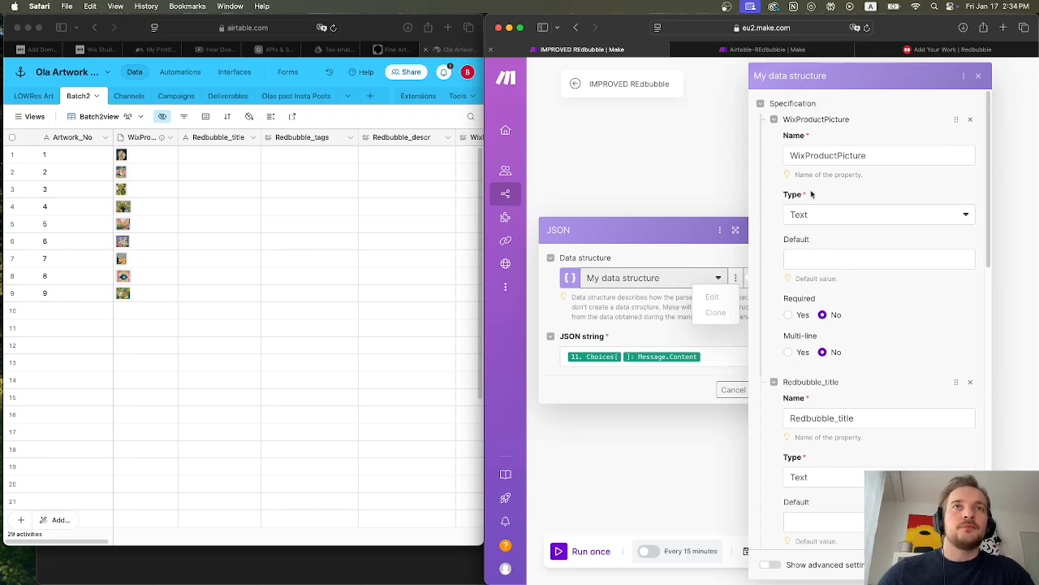
{"action": "scroll", "coordinate": [848, 260], "scroll_direction": "down", "scroll_amount": 10}
{"action": "scroll", "coordinate": [854, 271], "scroll_direction": "down", "scroll_amount": 5}
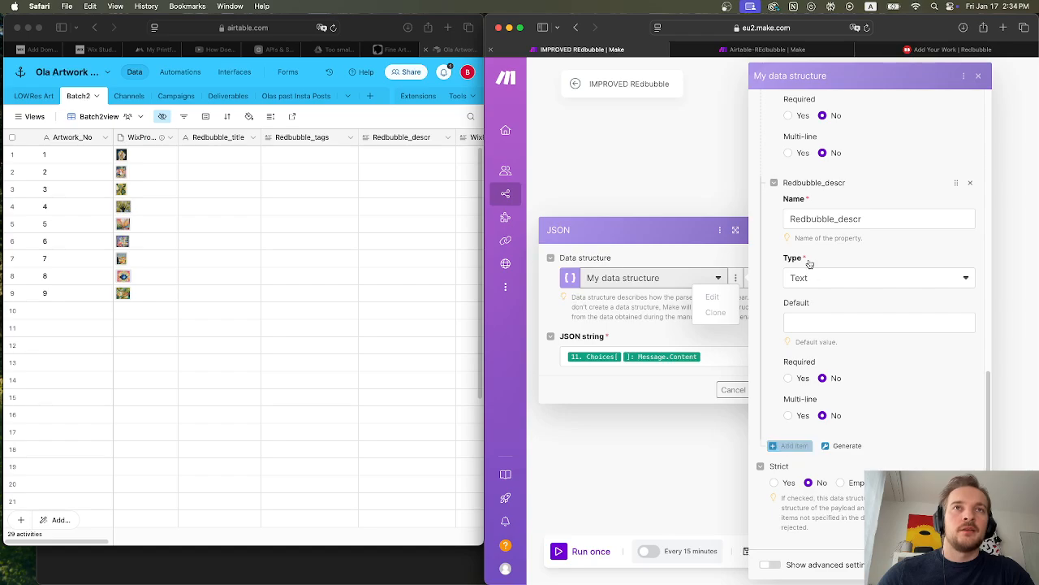
{"action": "scroll", "coordinate": [816, 260], "scroll_direction": "up", "scroll_amount": 15}
- Check the name and Text type of WixProductPicture and the three Redbubble properties, and close the data structure without changes
{"action": "left_click_drag", "start_coordinate": [849, 155], "coordinate": [788, 156]}
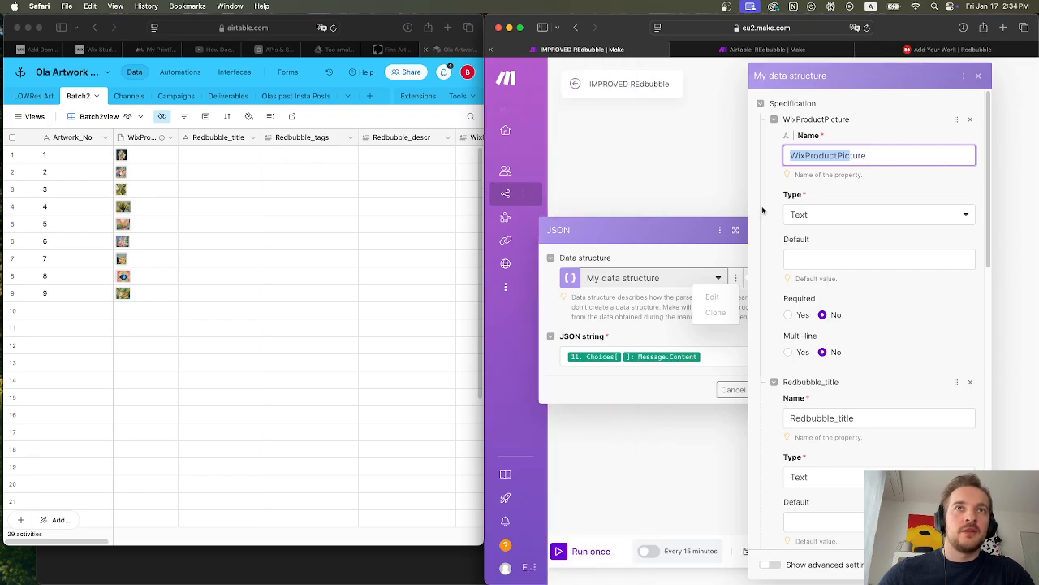
{"action": "left_click", "coordinate": [832, 223]}
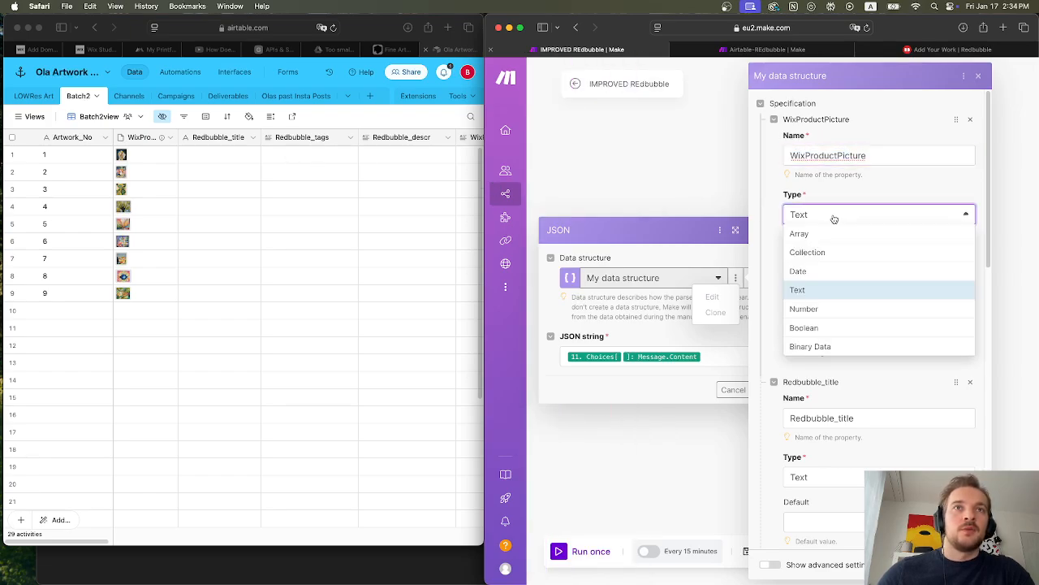
{"action": "left_click", "coordinate": [837, 290]}
{"action": "scroll", "coordinate": [875, 297], "scroll_direction": "down", "scroll_amount": 3}
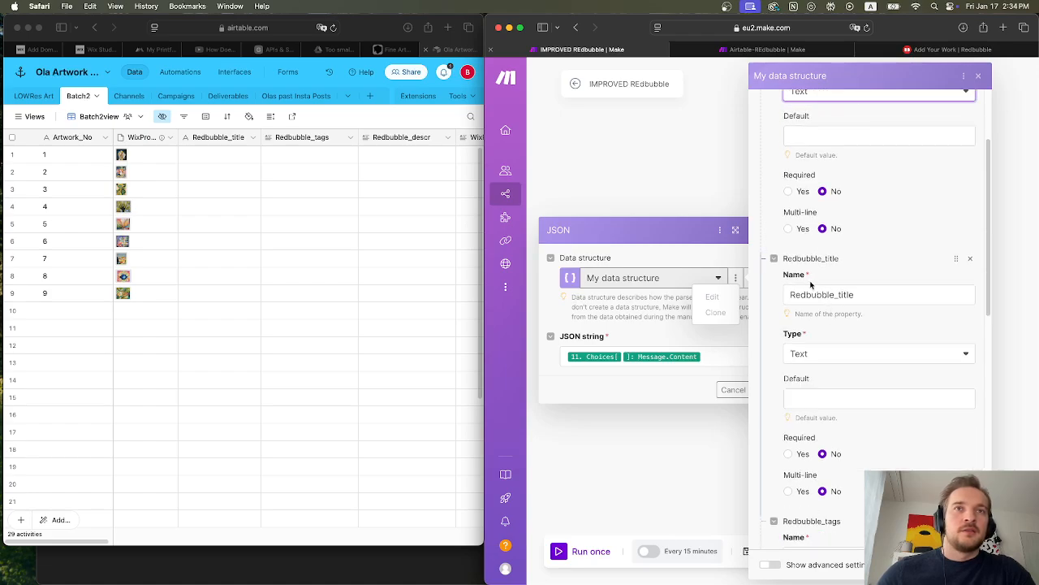
{"action": "scroll", "coordinate": [842, 271], "scroll_direction": "down", "scroll_amount": 5}
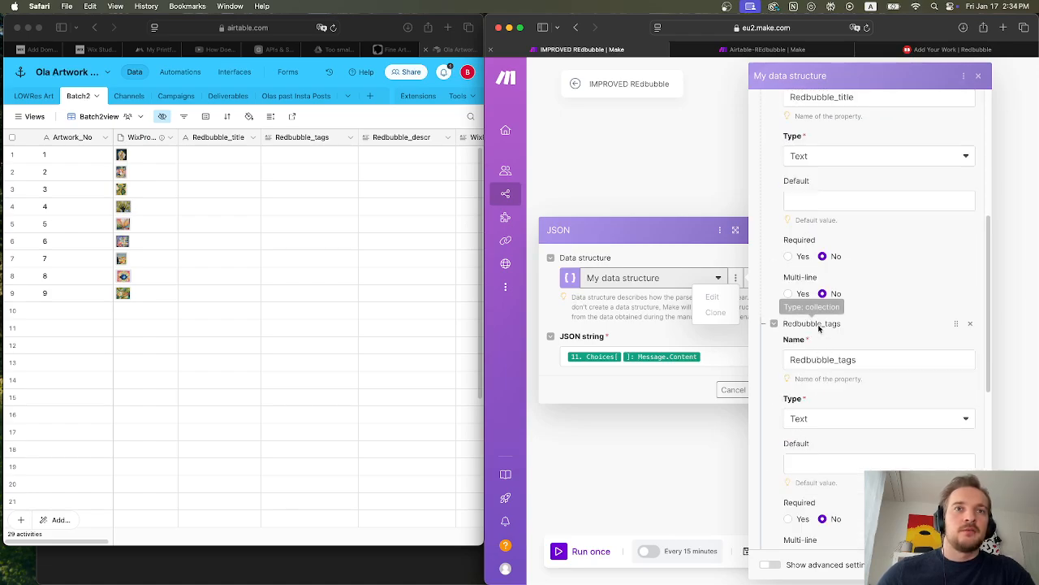
{"action": "scroll", "coordinate": [820, 325], "scroll_direction": "down", "scroll_amount": 7}
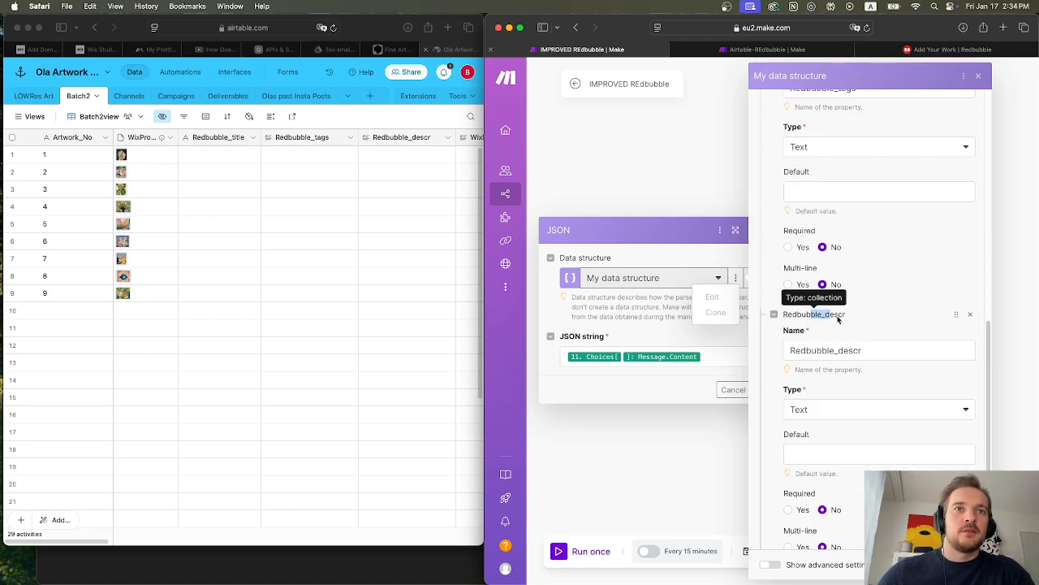
{"action": "scroll", "coordinate": [888, 343], "scroll_direction": "down", "scroll_amount": 2}
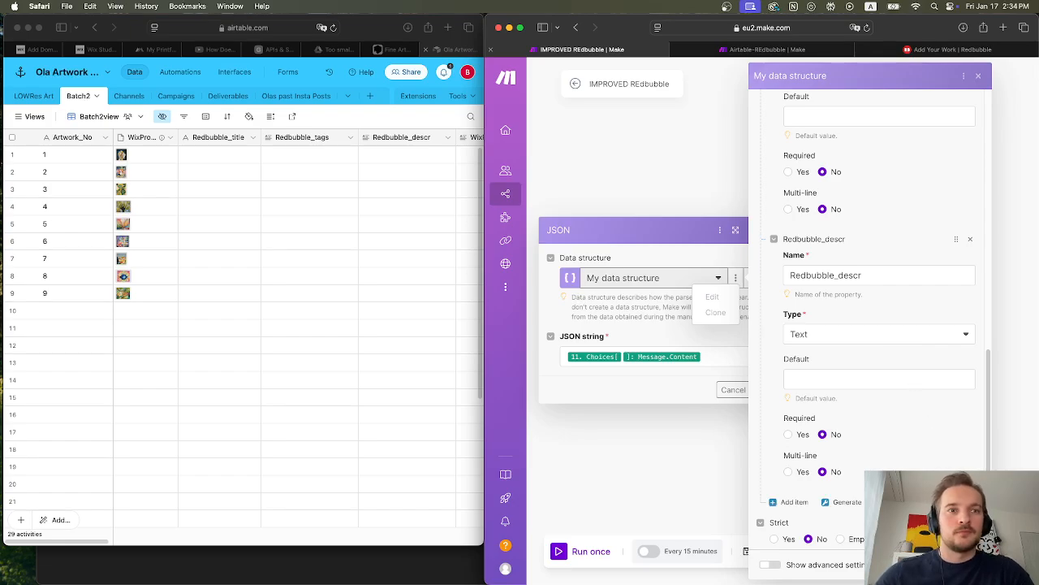
{"action": "left_click", "coordinate": [978, 76]}
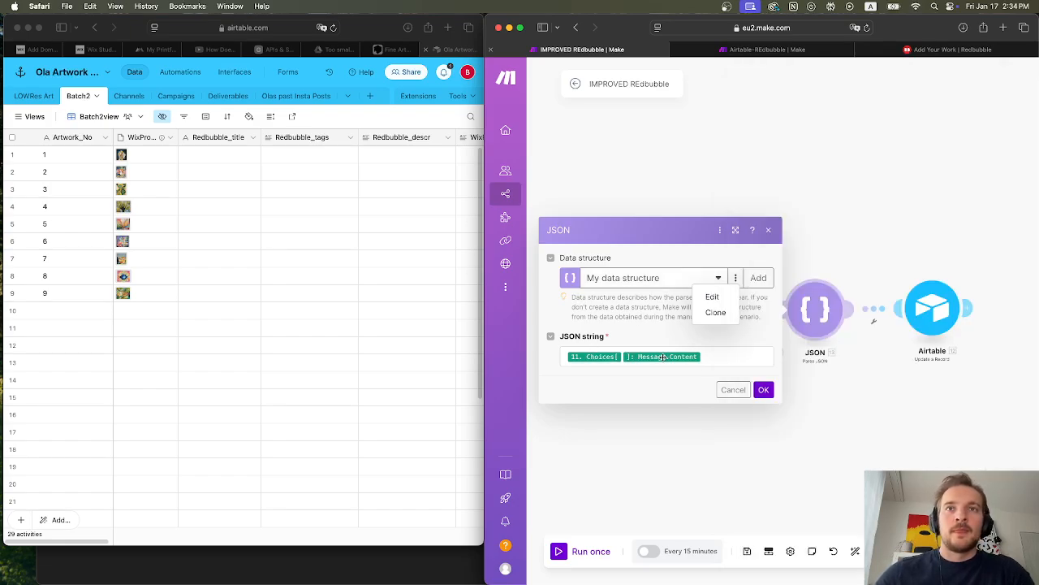
- Inspect the JSON string mapping against the OpenAI output's Choices and Message Content items, and confirm the JSON module
{"action": "left_click", "coordinate": [717, 359]}
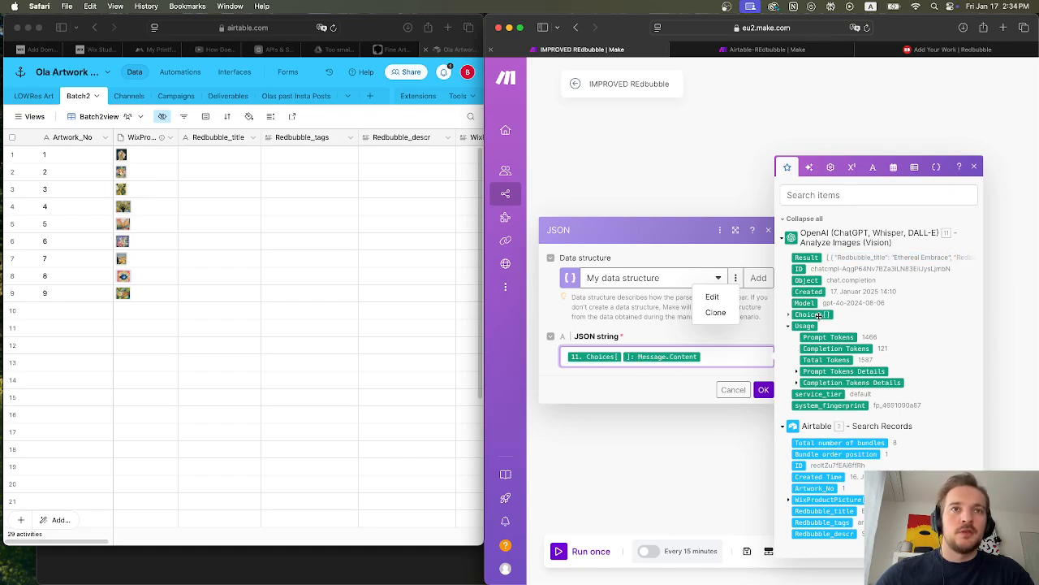
{"action": "left_click", "coordinate": [787, 314]}
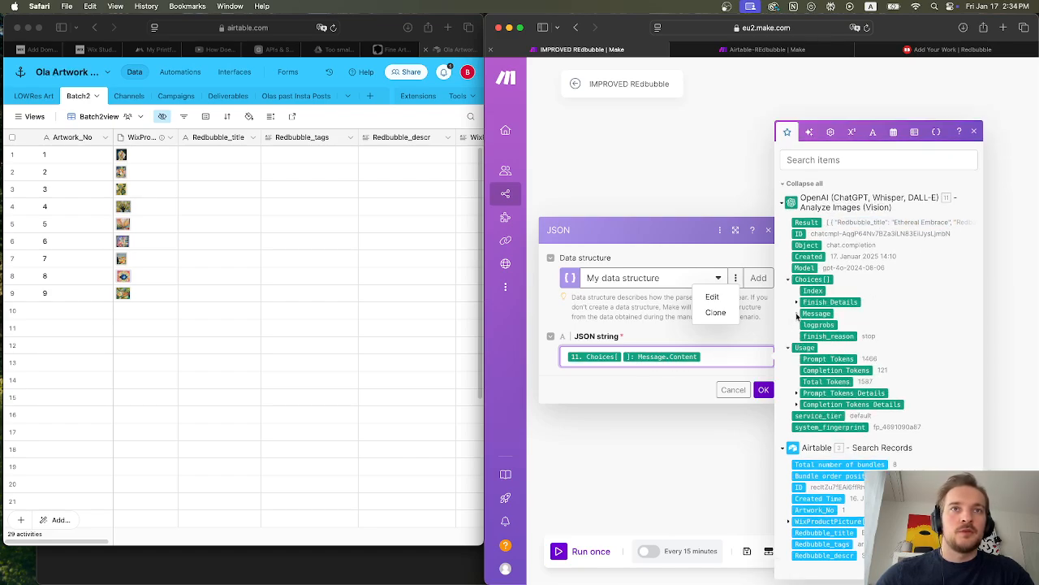
{"action": "left_click", "coordinate": [797, 315]}
{"action": "left_click_drag", "start_coordinate": [877, 302], "coordinate": [928, 302]}
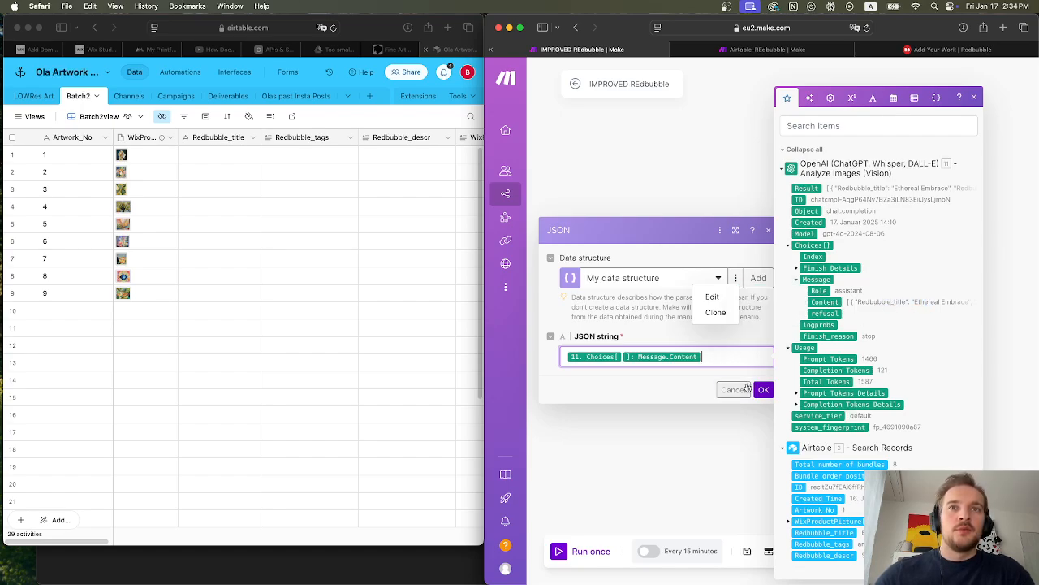
{"action": "left_click", "coordinate": [763, 389]}
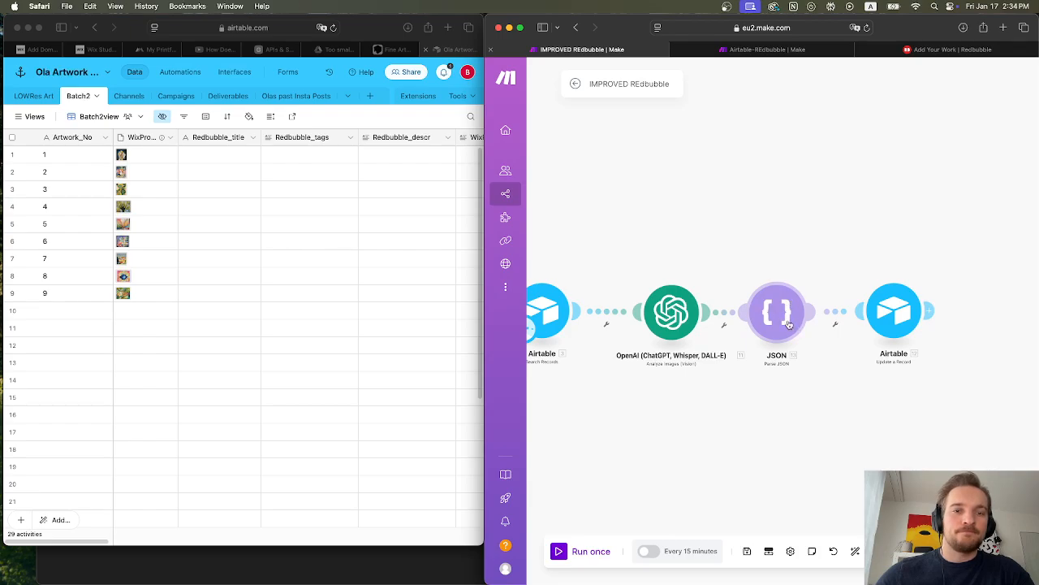
- Review the final Airtable module's mapping of the parsed Redbubble title, tags and description, and close the module without saving
{"action": "left_click", "coordinate": [893, 313]}
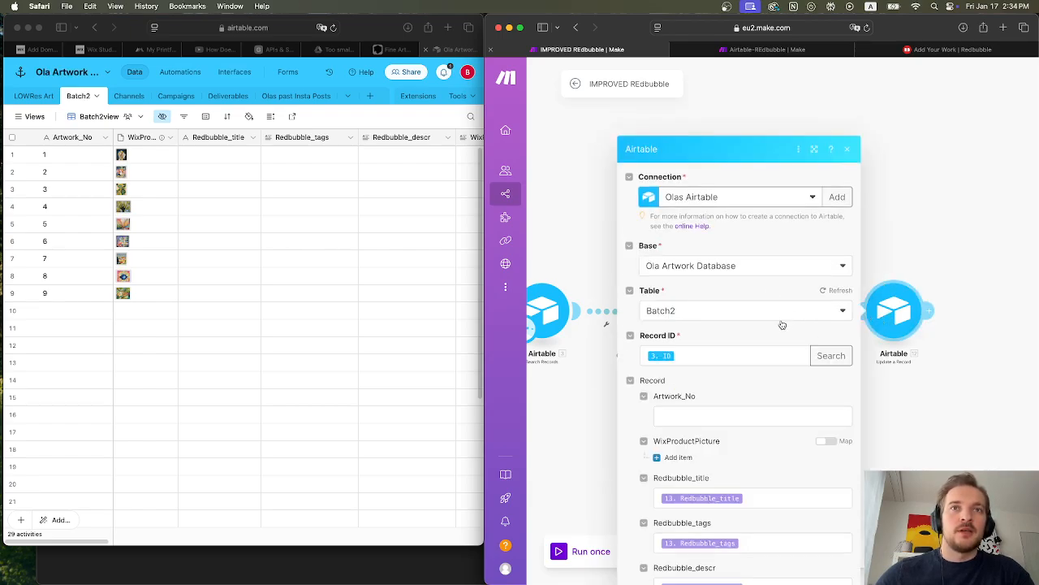
{"action": "scroll", "coordinate": [780, 325], "scroll_direction": "down", "scroll_amount": 3}
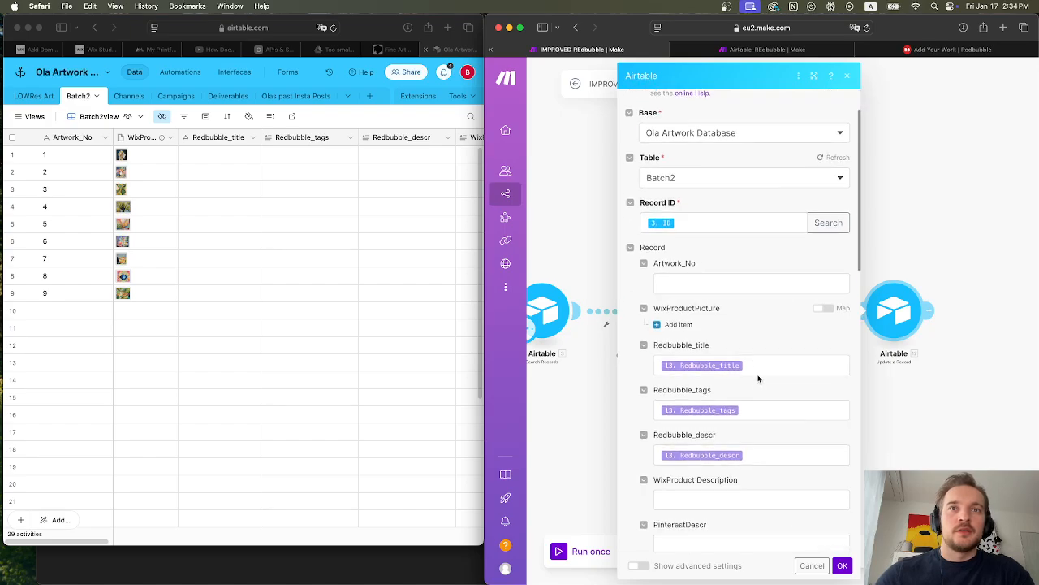
{"action": "left_click", "coordinate": [756, 365]}
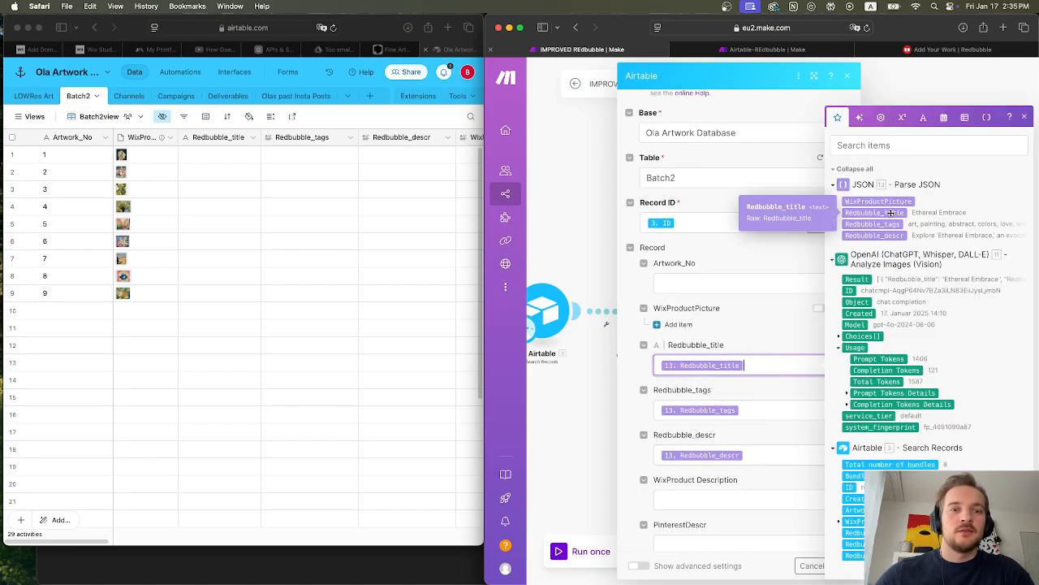
{"action": "mouse_move", "coordinate": [952, 222]}
{"action": "left_mouse_down"}
{"action": "mouse_move", "coordinate": [970, 224]}
{"action": "mouse_move", "coordinate": [955, 235]}
{"action": "left_mouse_up"}
{"action": "left_click", "coordinate": [1024, 117]}
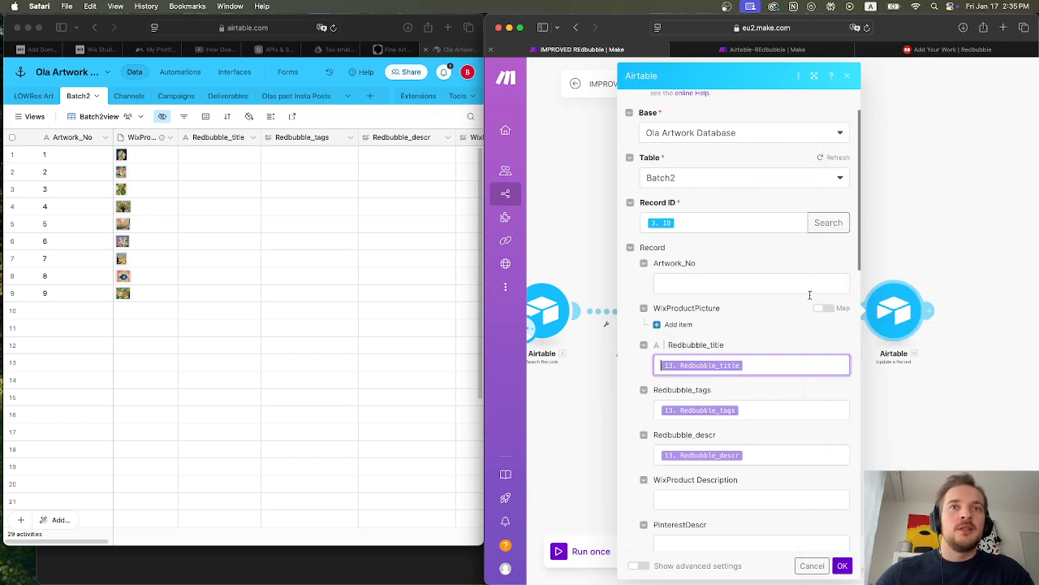
{"action": "scroll", "coordinate": [779, 317], "scroll_direction": "down", "scroll_amount": 2}
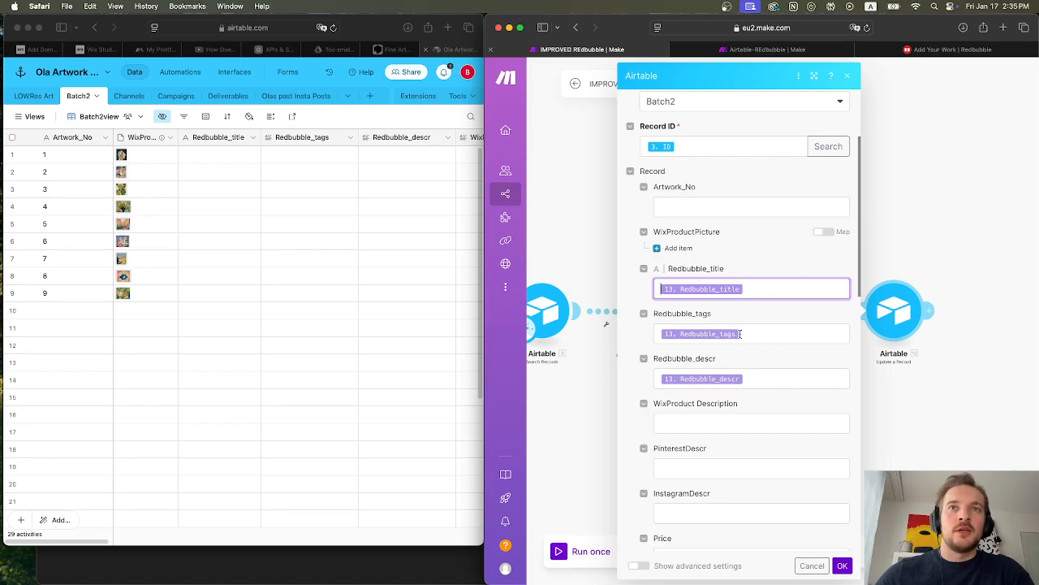
{"action": "left_click", "coordinate": [819, 566]}
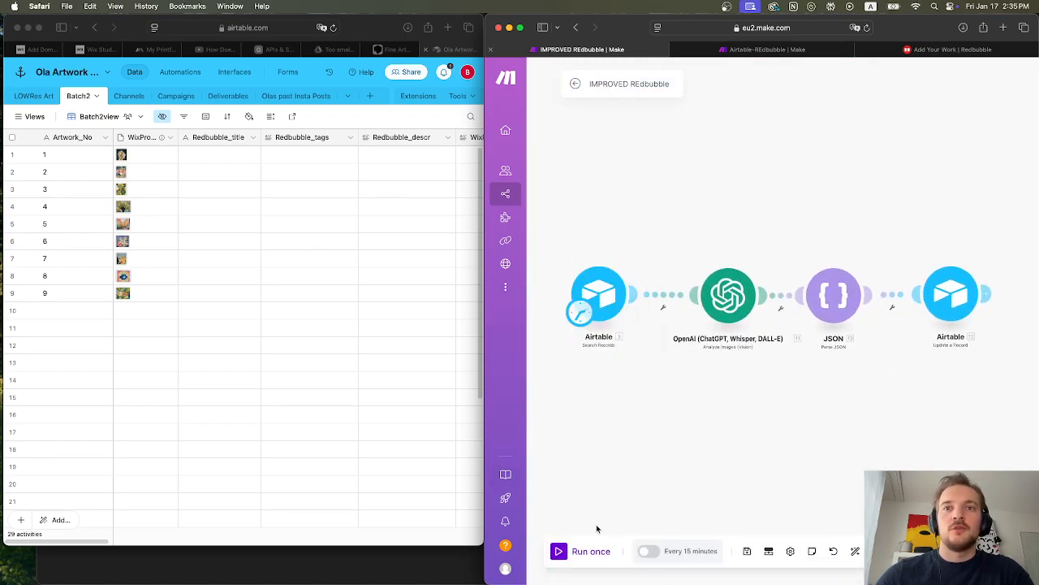
- Set the record limit of the Airtable Search Records module to 9
{"action": "left_click", "coordinate": [559, 552]}
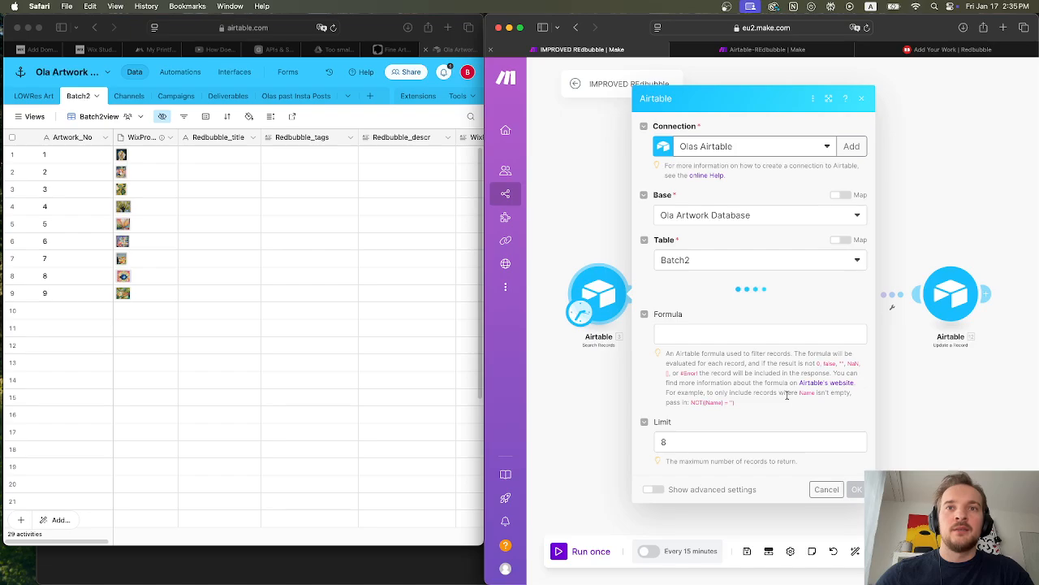
{"action": "left_click", "coordinate": [702, 438]}
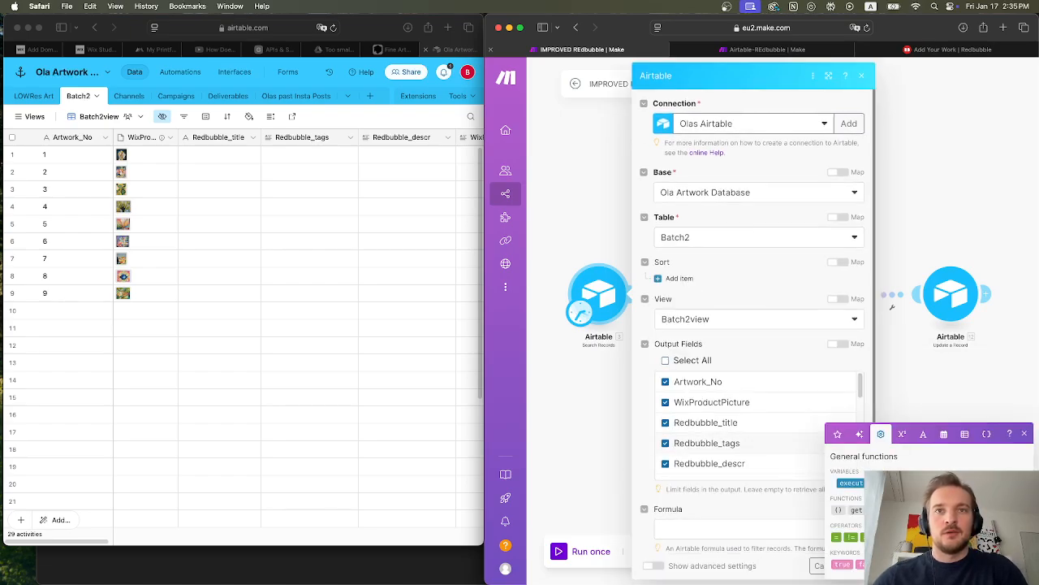
{"action": "type", "text": "9"}
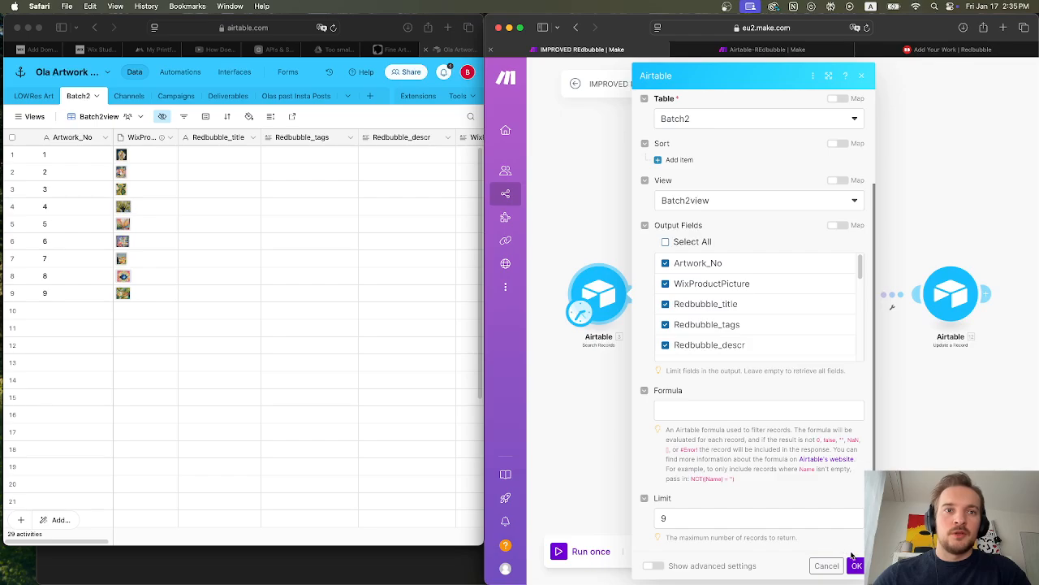
{"action": "left_click", "coordinate": [854, 564]}
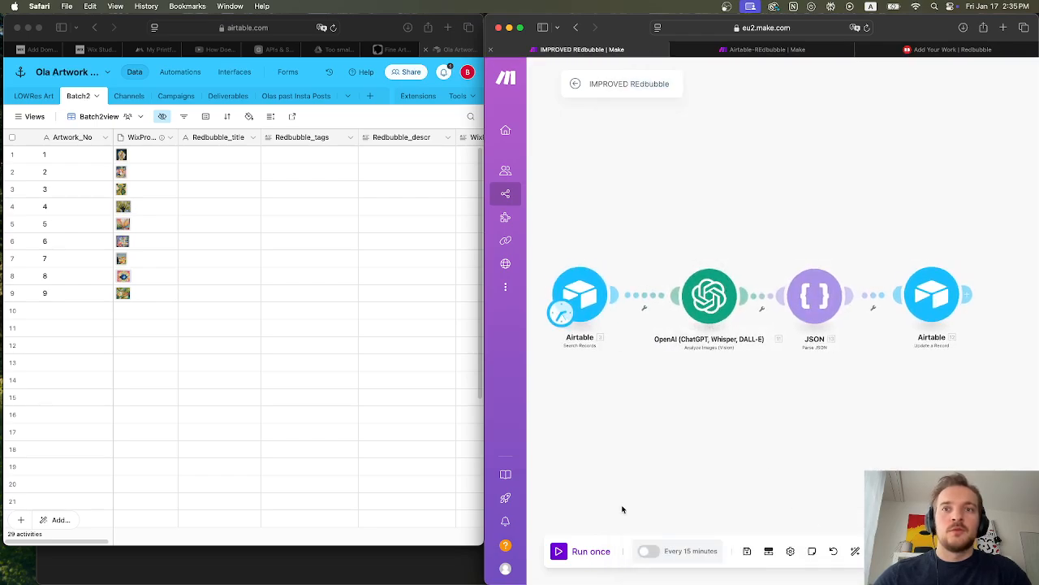
- Run the scenario once and inspect the Search Records output, including the WixProductPicture URL in bundle 5
{"action": "left_click", "coordinate": [558, 553]}
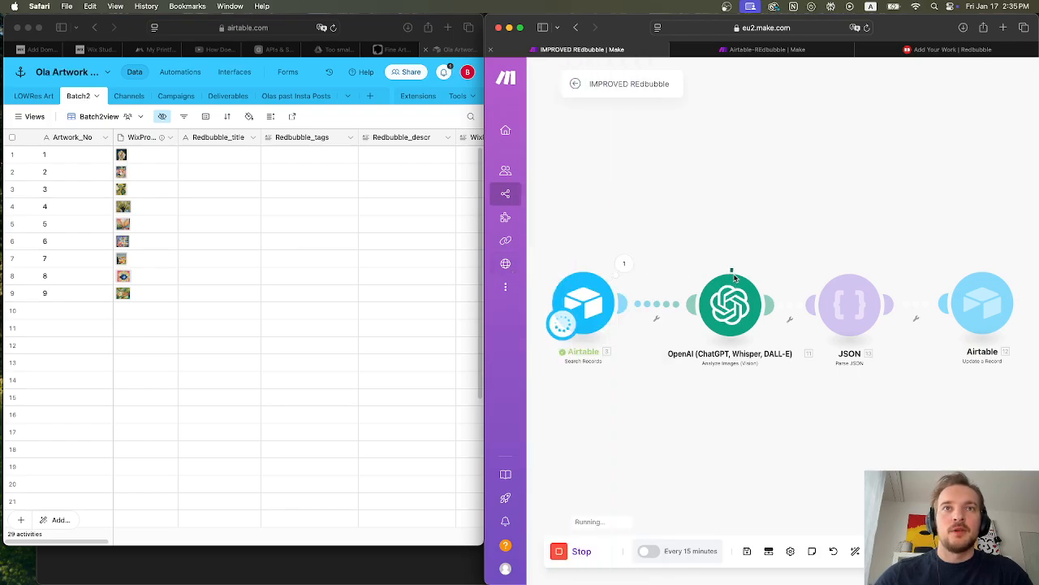
{"action": "left_click", "coordinate": [622, 264]}
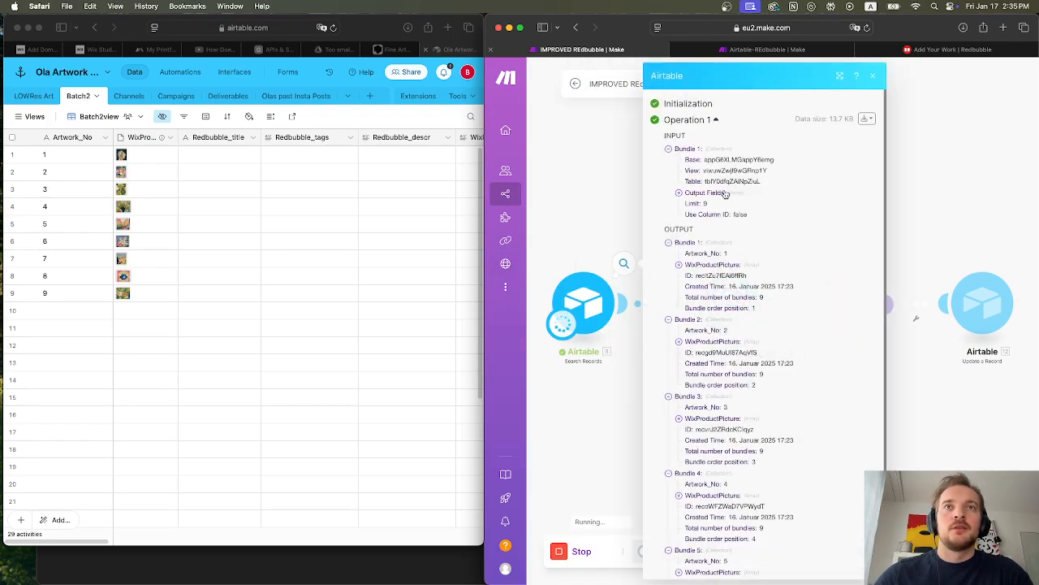
{"action": "scroll", "coordinate": [723, 216], "scroll_direction": "down", "scroll_amount": 3}
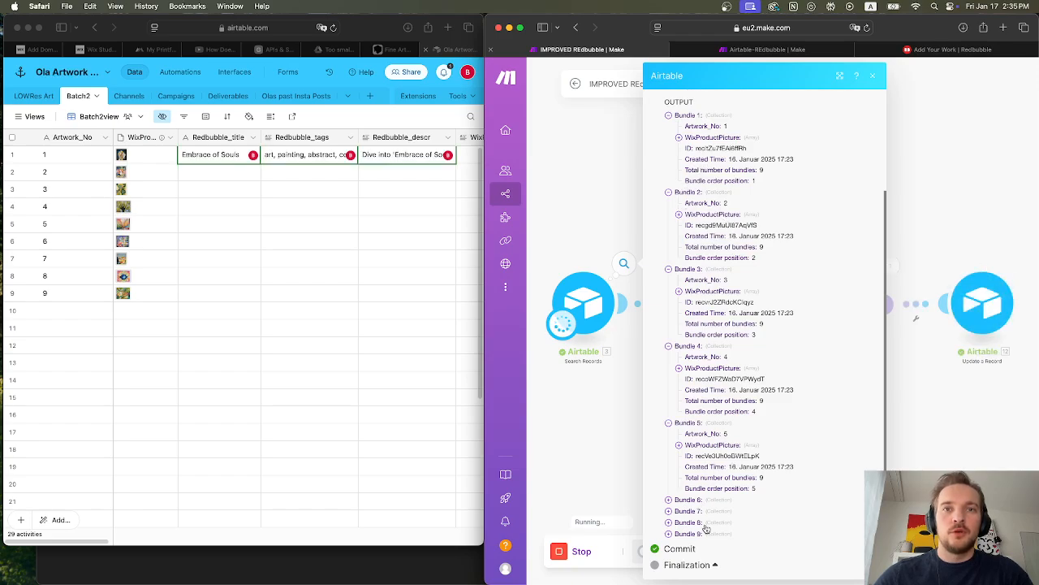
{"action": "left_click", "coordinate": [681, 445]}
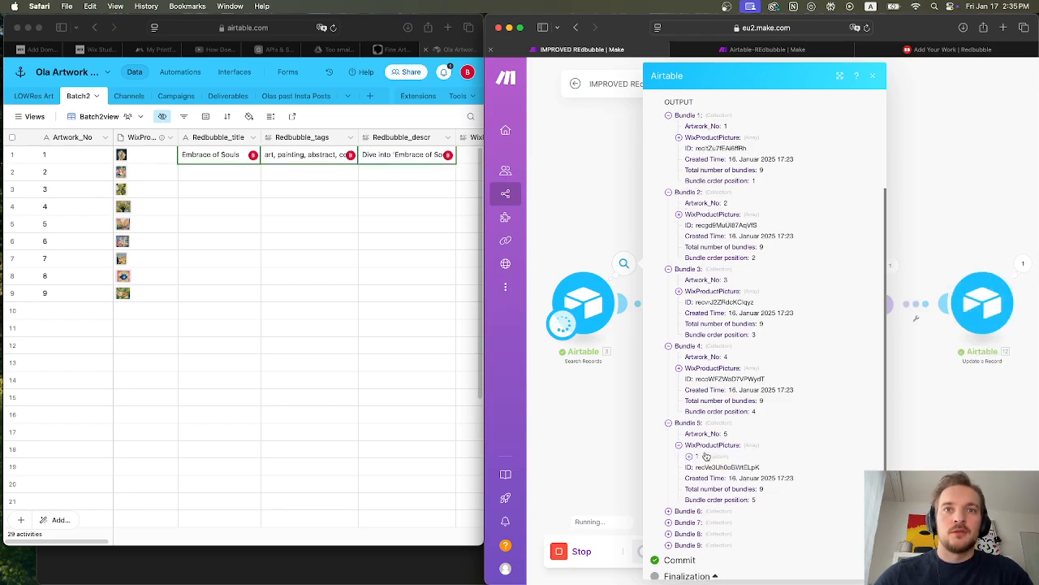
{"action": "left_click", "coordinate": [691, 458]}
{"action": "left_click_drag", "start_coordinate": [723, 499], "coordinate": [820, 511]}
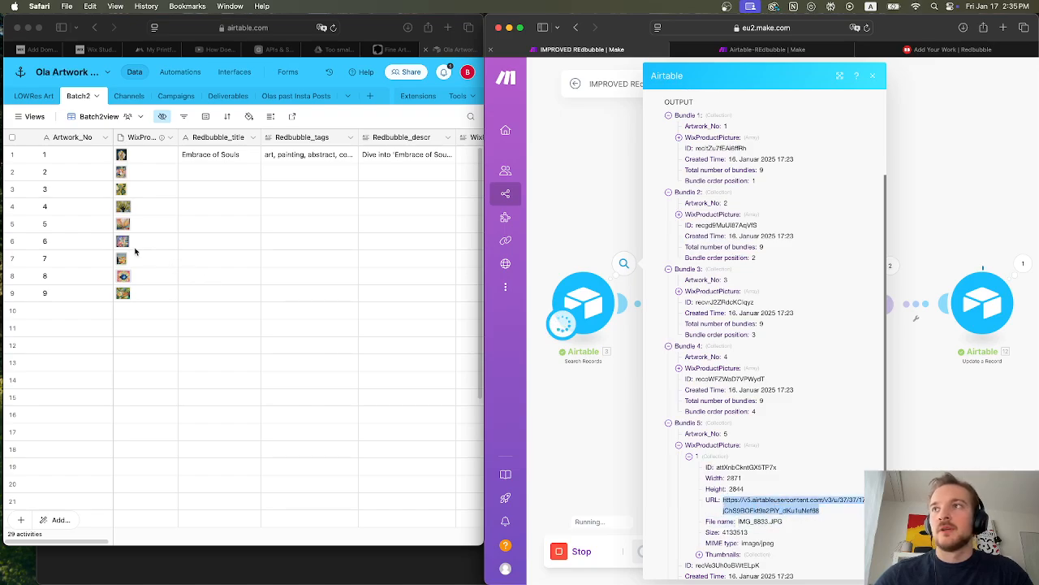
{"action": "left_click", "coordinate": [268, 214]}
{"action": "left_click", "coordinate": [292, 207]}
{"action": "left_click", "coordinate": [874, 77]}
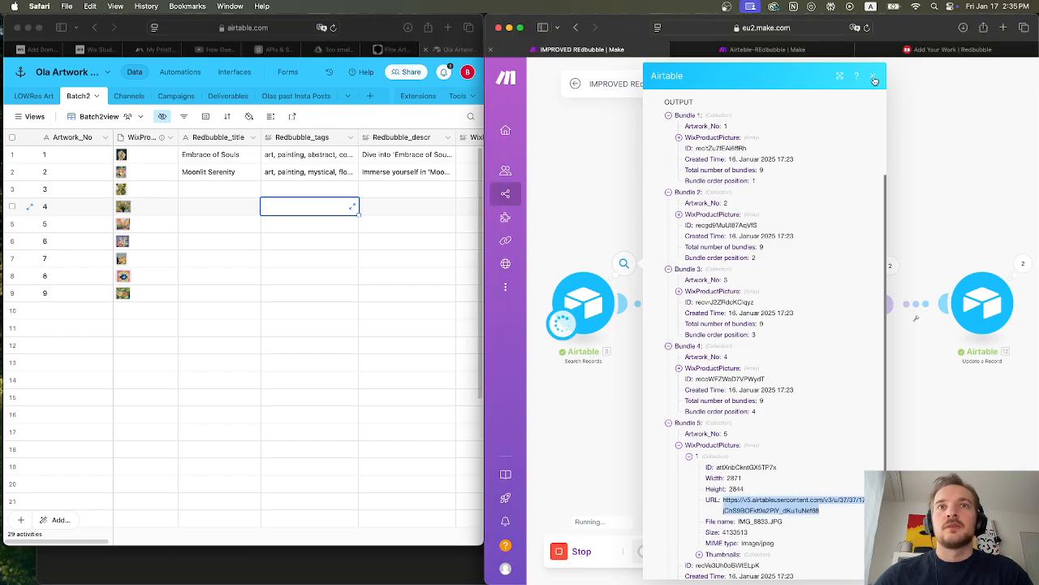
{"action": "left_click", "coordinate": [342, 233]}
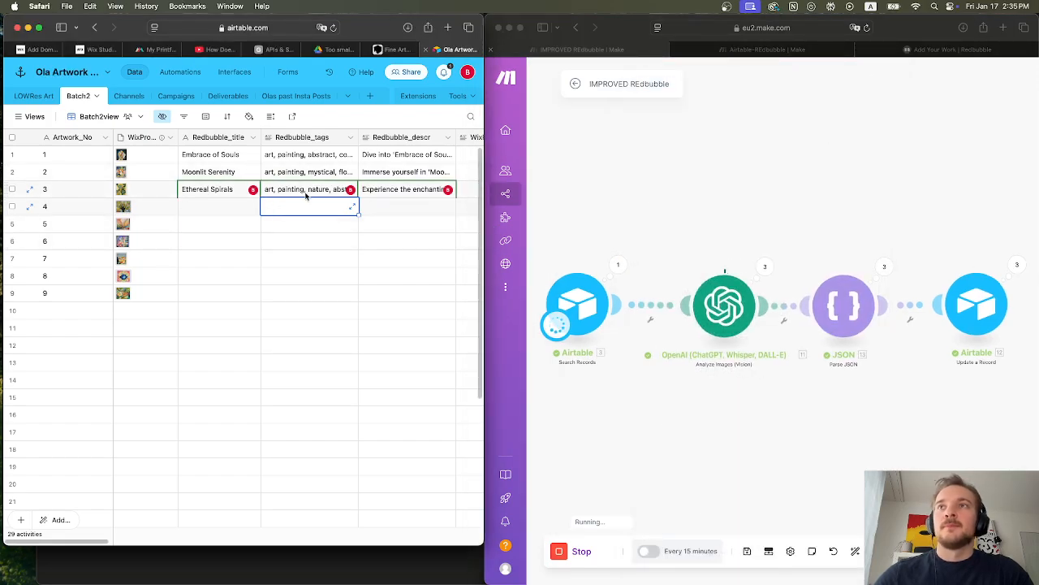
{"action": "left_click", "coordinate": [397, 265]}
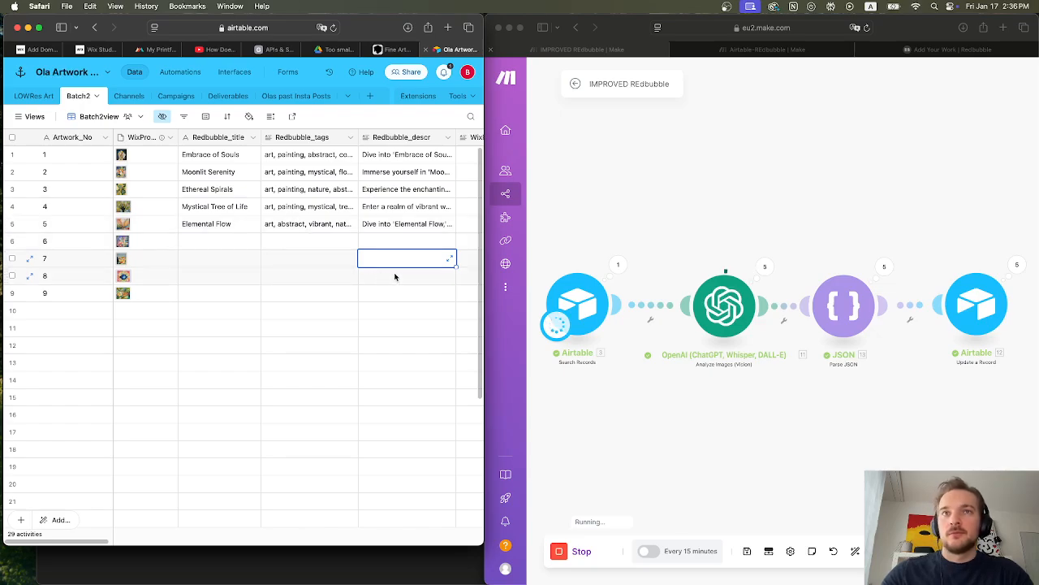
{"action": "left_click", "coordinate": [700, 212]}
{"action": "mouse_move", "coordinate": [738, 216]}
{"action": "left_mouse_down"}
{"action": "mouse_move", "coordinate": [716, 217]}
{"action": "mouse_move", "coordinate": [733, 231]}
{"action": "left_mouse_up"}
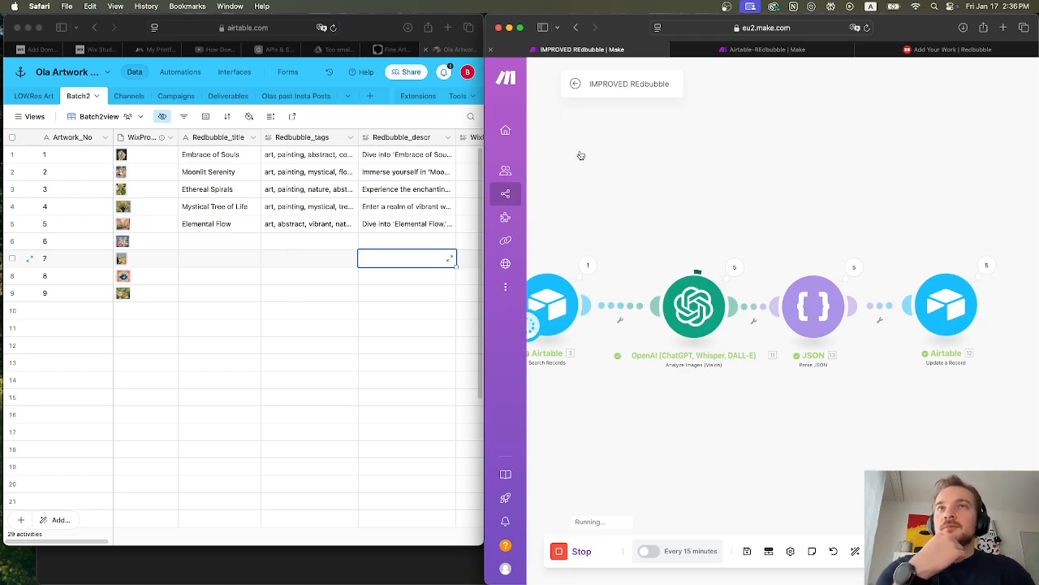
- Switch to the Redbubble Add new work page and check the generated texts for the last artworks in Airtable's Batch2 table
{"action": "left_click", "coordinate": [950, 49]}
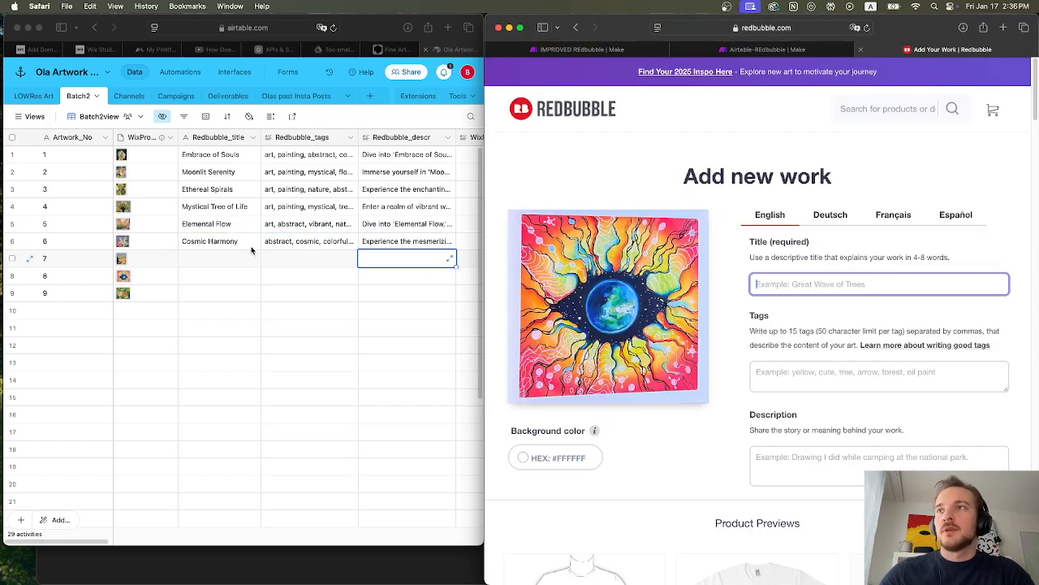
{"action": "left_click", "coordinate": [199, 281]}
{"action": "left_click", "coordinate": [234, 282]}
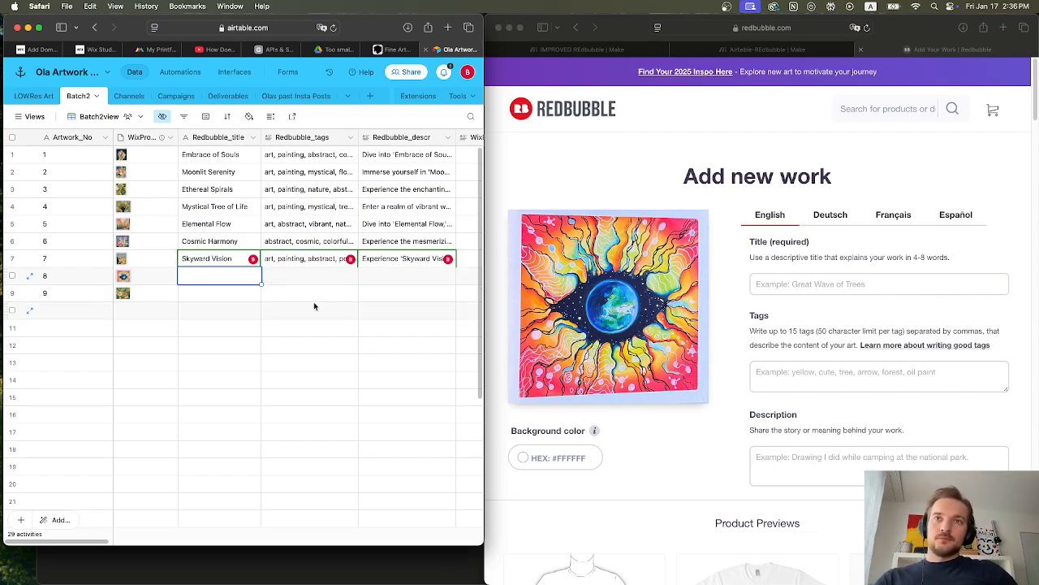
{"action": "left_click", "coordinate": [351, 296]}
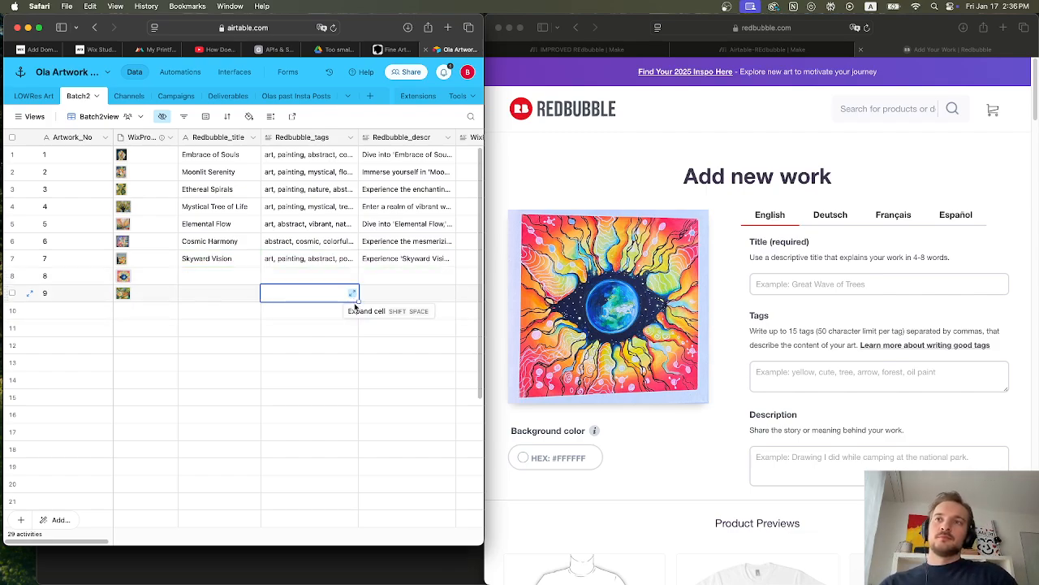
{"action": "left_click", "coordinate": [379, 331]}
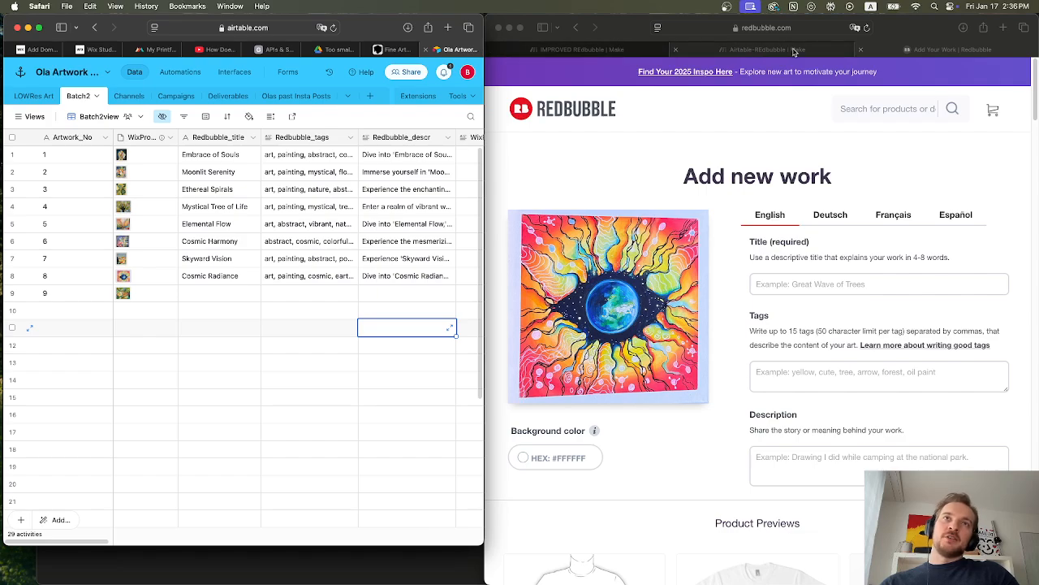
{"action": "left_click", "coordinate": [630, 114]}
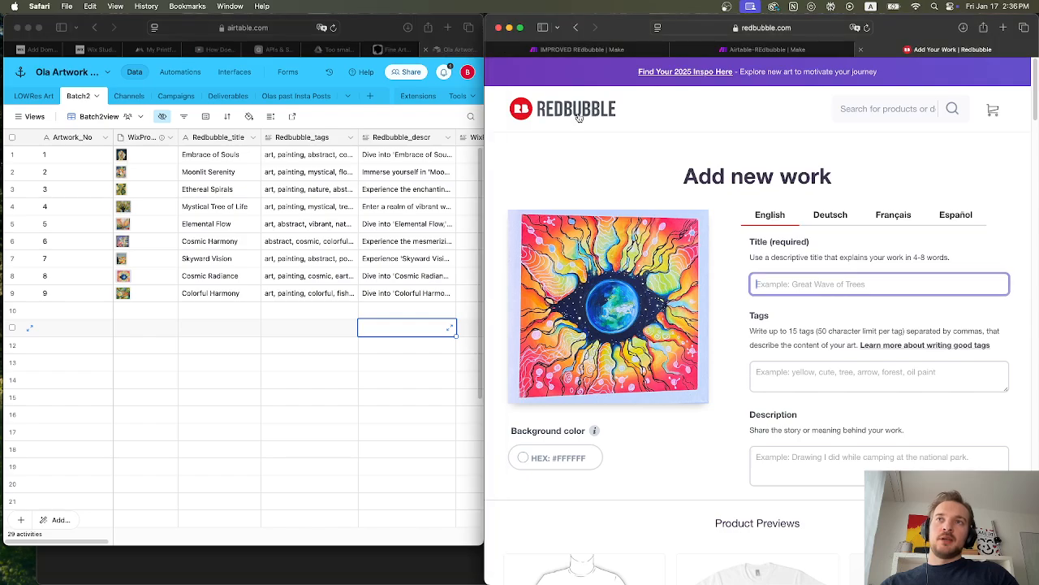
- Copy artwork 8's title "Cosmic Radiance" from Airtable into the Title field of the Redbubble work
{"action": "left_click", "coordinate": [315, 334]}
{"action": "left_click", "coordinate": [228, 277]}
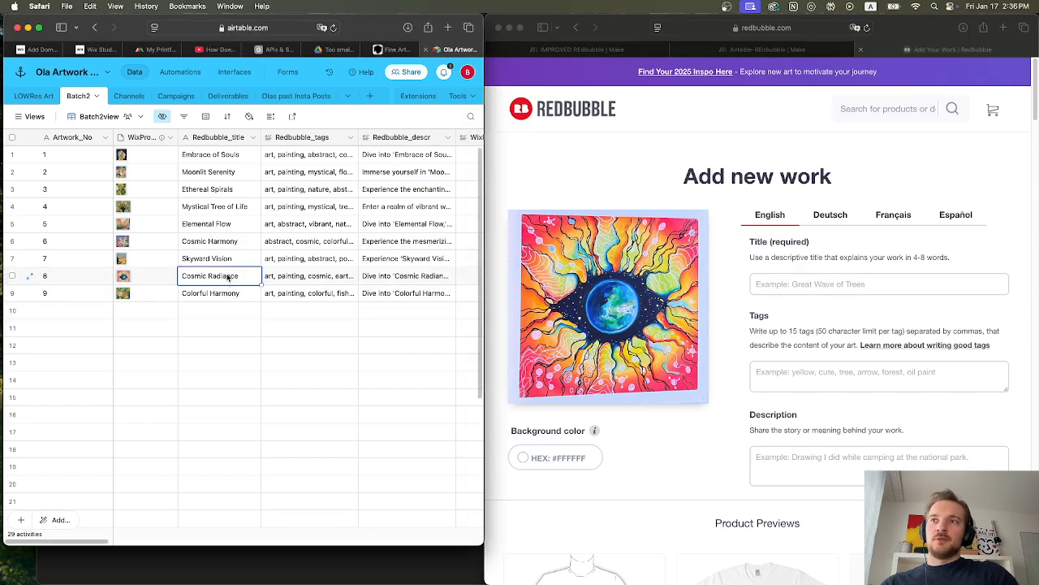
{"action": "key", "text": "super+c"}
{"action": "left_click", "coordinate": [792, 284]}
{"action": "key", "text": "super+v"}
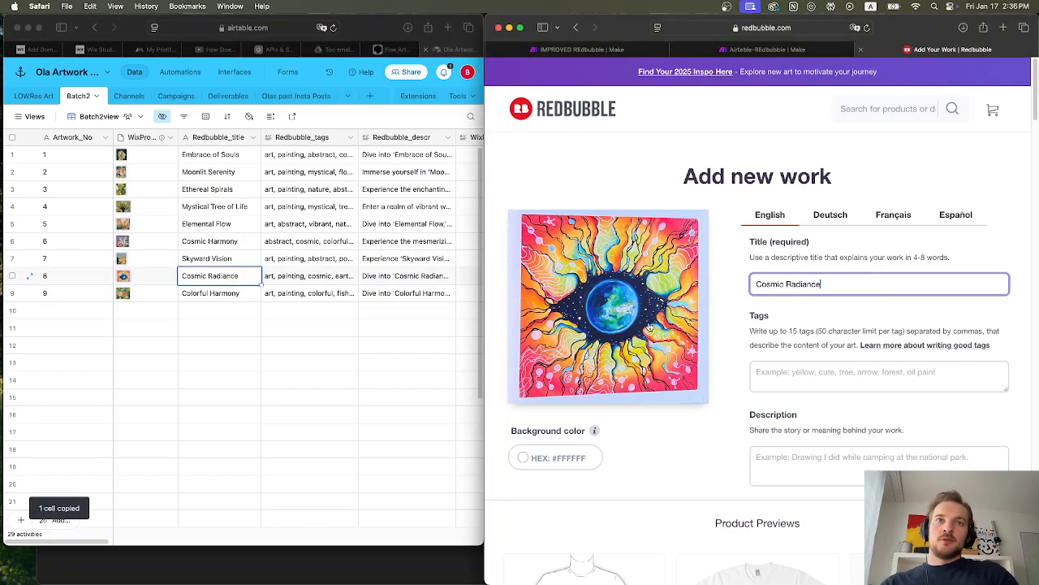
- Copy artwork 8's Redbubble tags from Airtable into the Tags field of the Redbubble work
{"action": "left_click", "coordinate": [296, 276]}
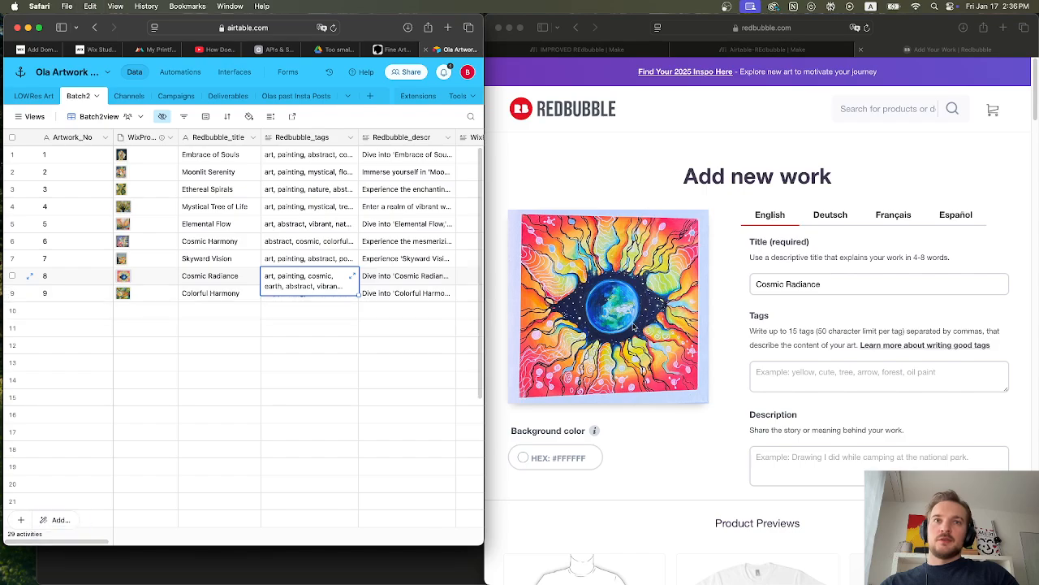
{"action": "left_click", "coordinate": [741, 382]}
{"action": "left_click", "coordinate": [751, 380]}
{"action": "key", "text": "super+v"}
- Copy artwork 8's Redbubble description from Airtable into the work's Description field and check the text from its beginning
{"action": "left_click", "coordinate": [406, 277]}
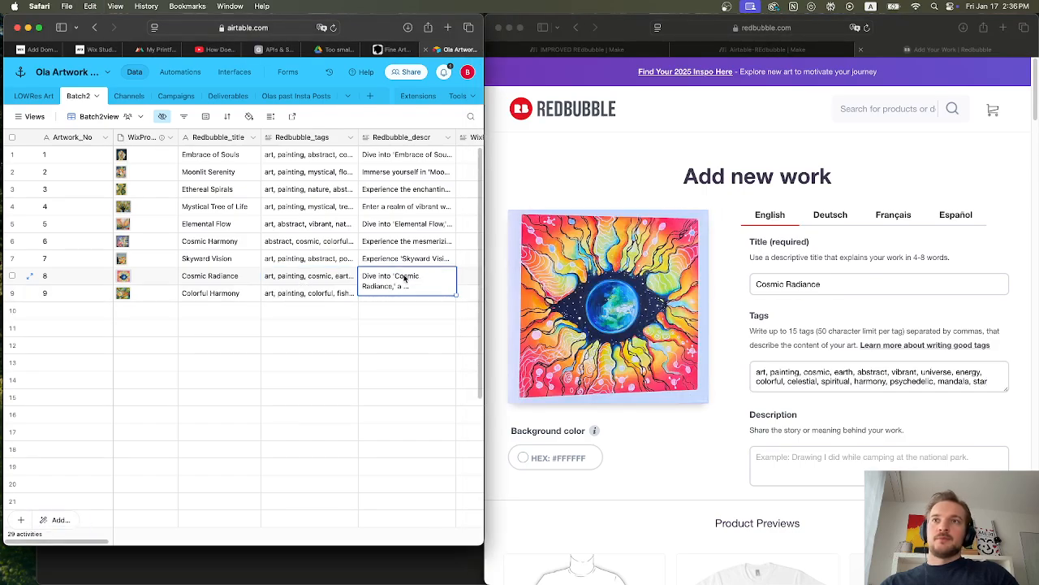
{"action": "key", "text": "super+c"}
{"action": "left_click", "coordinate": [802, 457]}
{"action": "key", "text": "super+v"}
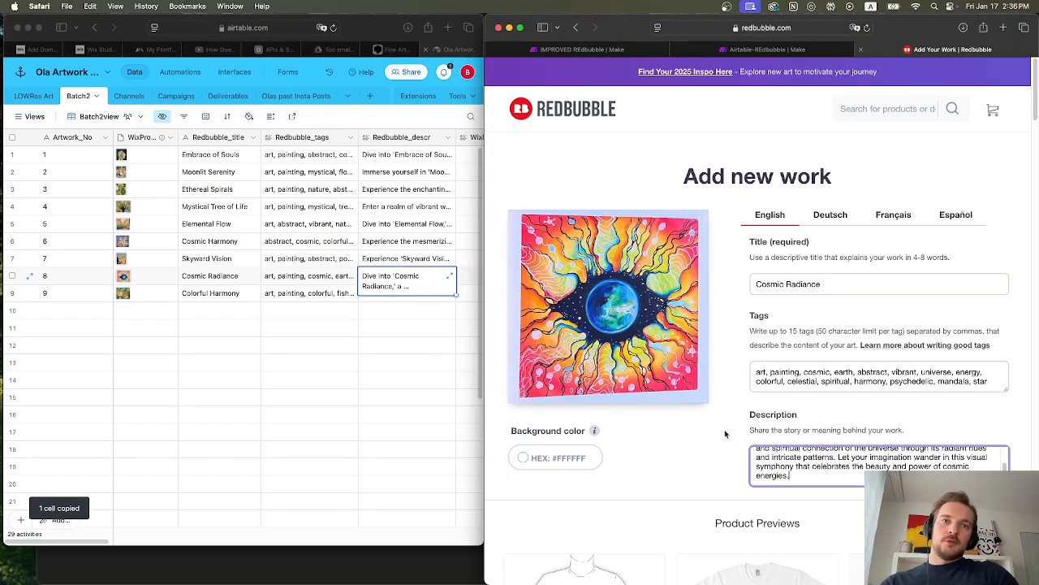
{"action": "scroll", "coordinate": [826, 462], "scroll_direction": "up", "scroll_amount": 5}
{"action": "left_click", "coordinate": [743, 419]}
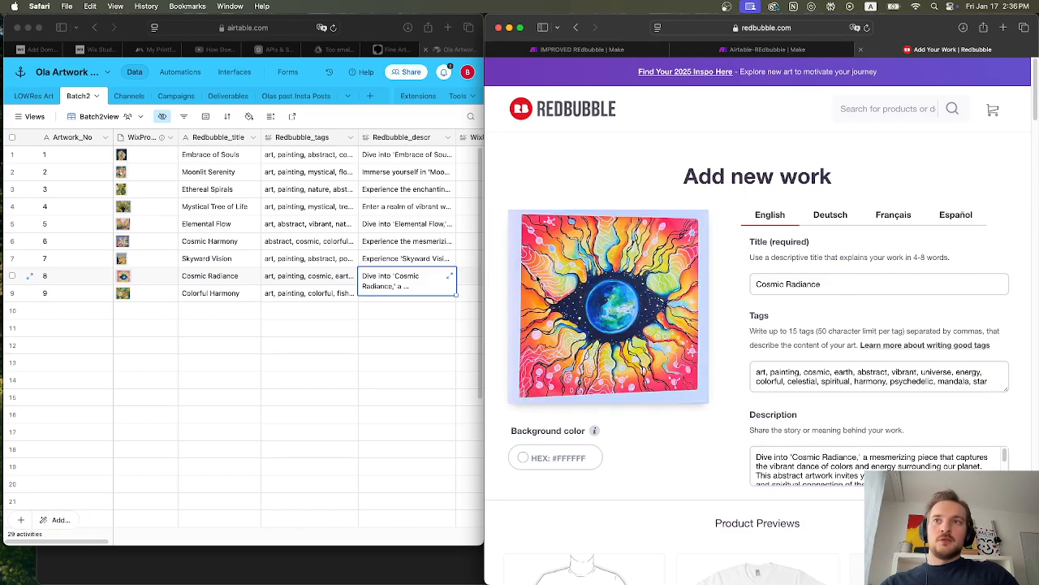
- Look over the Redbubble form's product previews, media, collections and visibility options
{"action": "scroll", "coordinate": [731, 392], "scroll_direction": "down", "scroll_amount": 20}
{"action": "scroll", "coordinate": [731, 391], "scroll_direction": "up", "scroll_amount": 10}
{"action": "scroll", "coordinate": [682, 394], "scroll_direction": "down", "scroll_amount": 3}
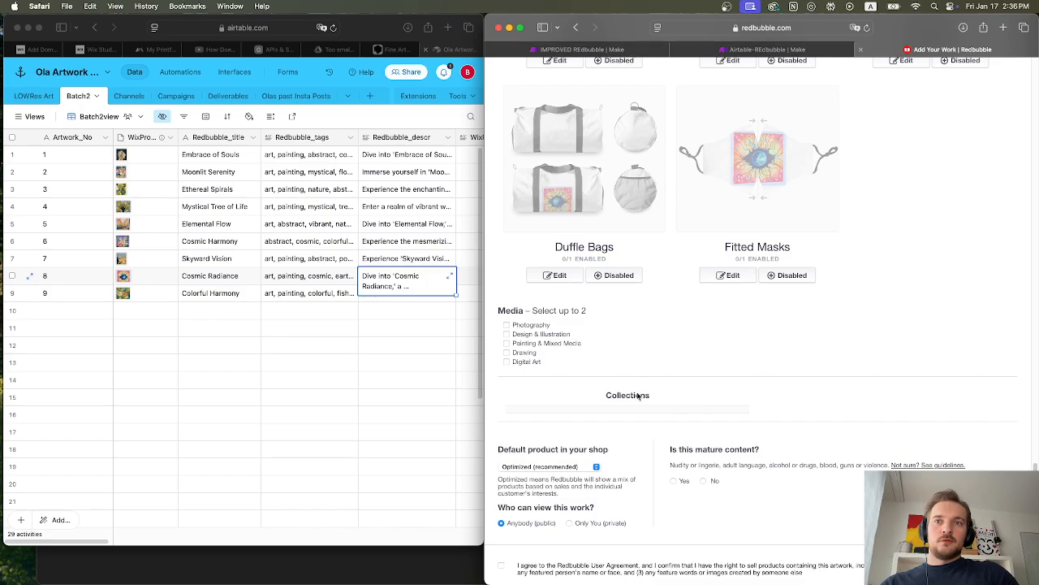
- Set the work's media to Painting & Mixed Media and Drawing, and mark it as not containing mature content
{"action": "left_click", "coordinate": [506, 352]}
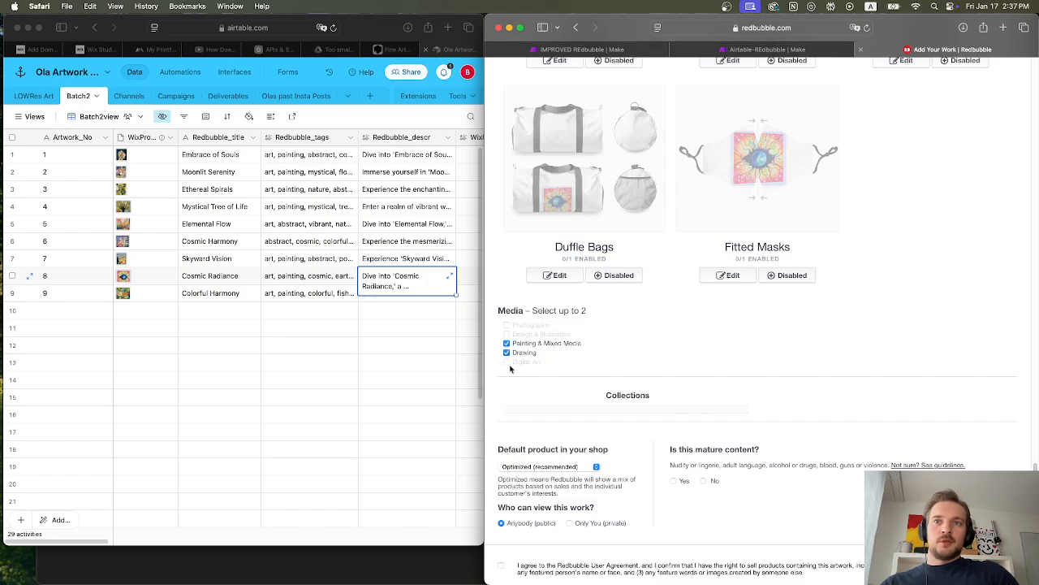
{"action": "left_click", "coordinate": [703, 481]}
- Accept the Redbubble User Agreement and rights confirmation, and publish the "Cosmic Radiance" work
{"action": "scroll", "coordinate": [690, 484], "scroll_direction": "down", "scroll_amount": 5}
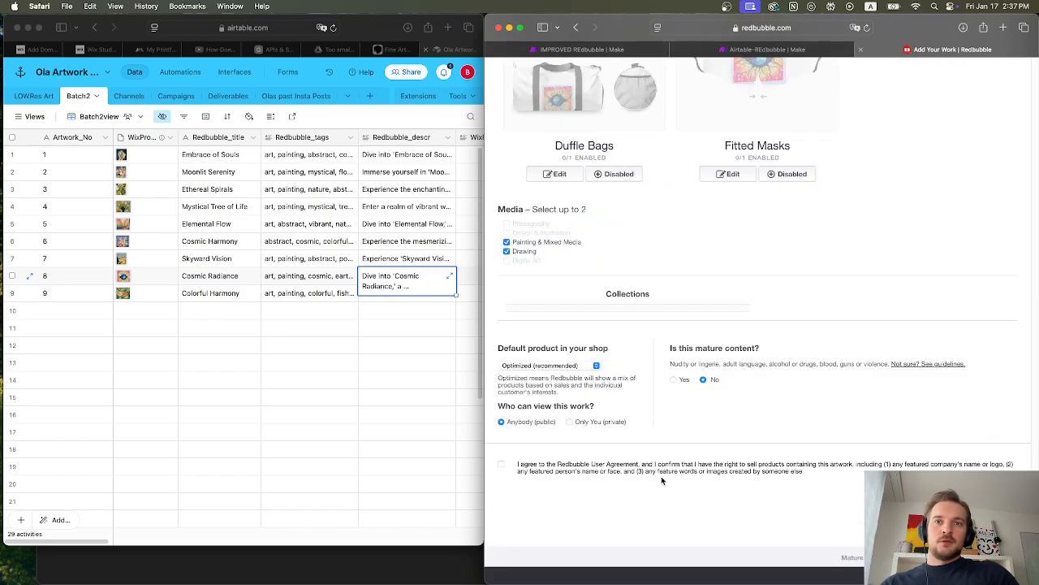
{"action": "left_click", "coordinate": [501, 465]}
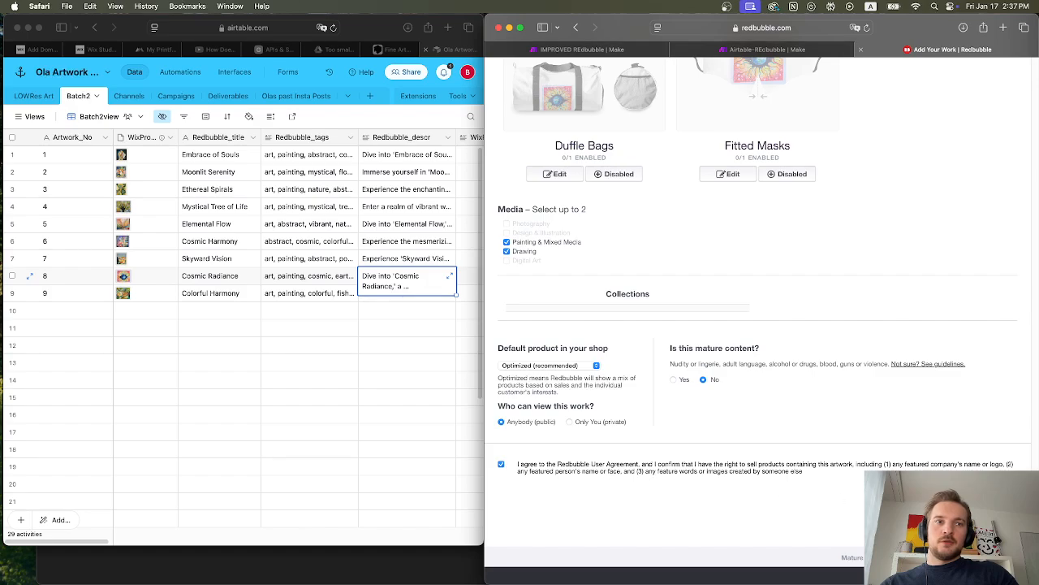
{"action": "scroll", "coordinate": [810, 415], "scroll_direction": "up", "scroll_amount": 5}
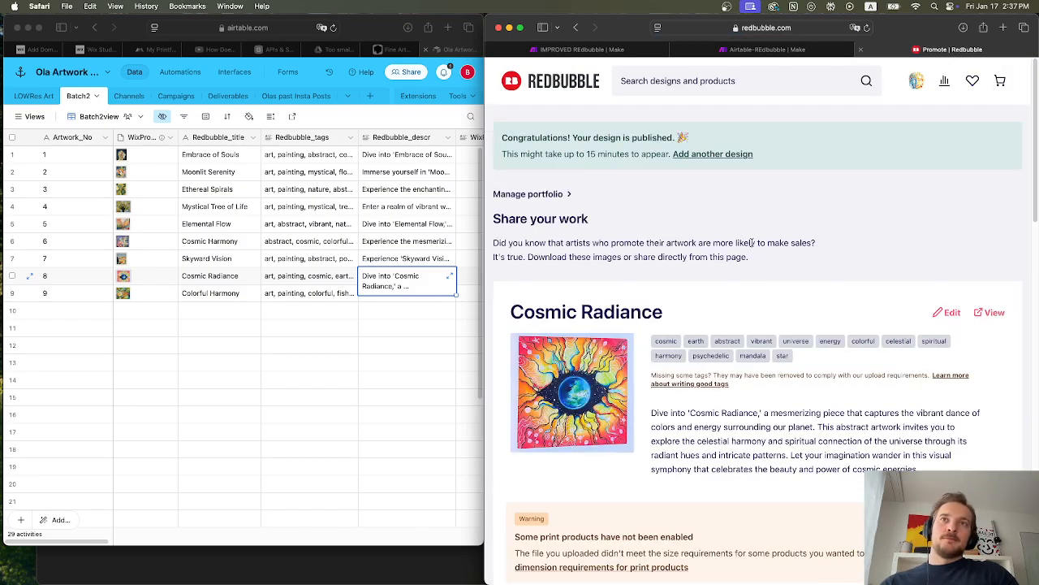
- Switch to Airtable and select the Redbubble title, tags and description cells of artworks 1 to 9 in Batch2
{"action": "left_click", "coordinate": [243, 191]}
{"action": "left_click_drag", "start_coordinate": [231, 157], "coordinate": [391, 297]}
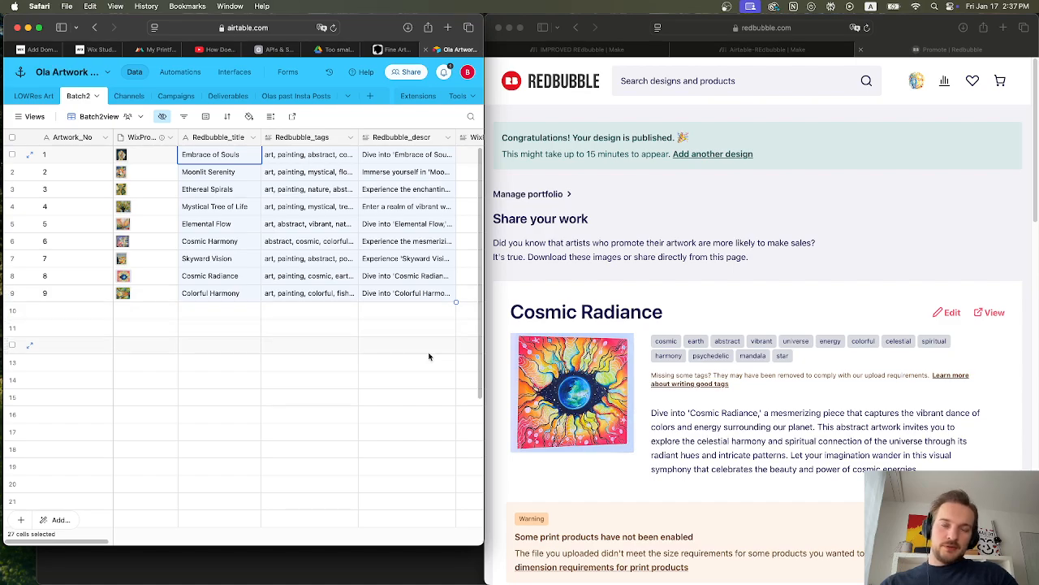
- Switch back to Redbubble and look over the published "Cosmic Radiance" work's sharing page
{"action": "left_click", "coordinate": [853, 260]}
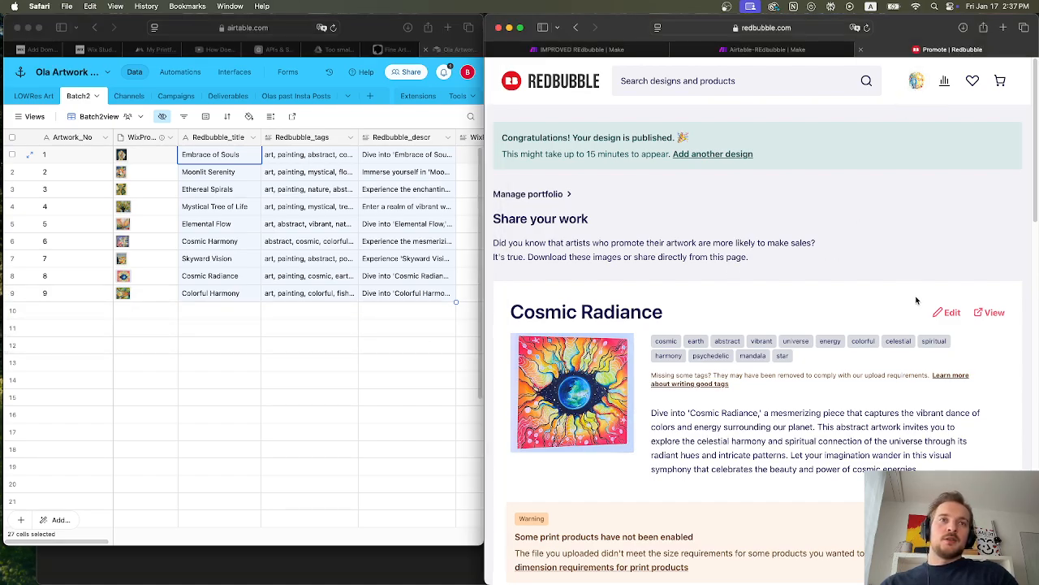
{"action": "scroll", "coordinate": [829, 329], "scroll_direction": "down", "scroll_amount": 3}
{"action": "scroll", "coordinate": [829, 329], "scroll_direction": "down", "scroll_amount": 5}
{"action": "scroll", "coordinate": [840, 313], "scroll_direction": "up", "scroll_amount": 8}
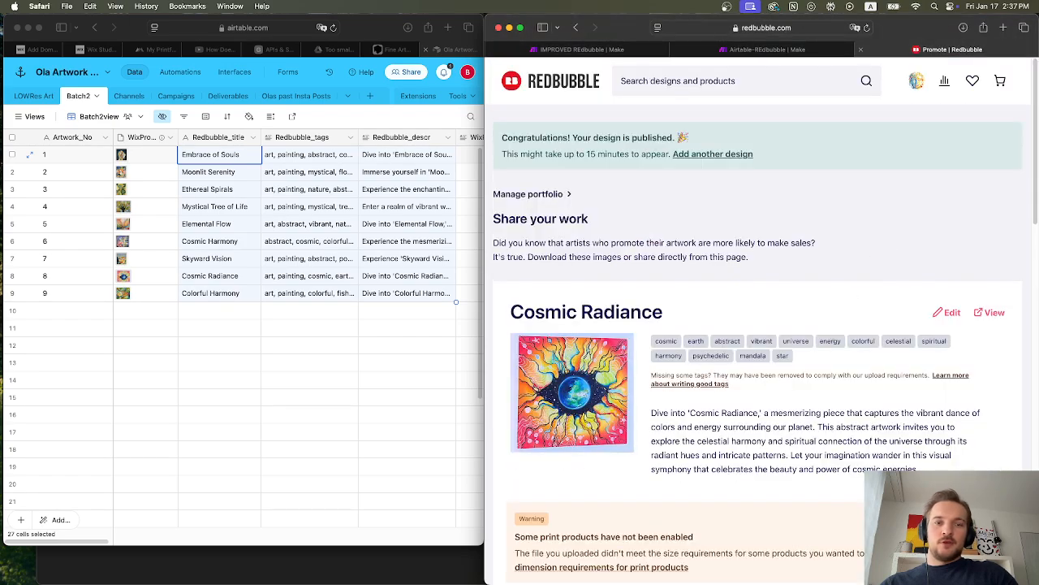